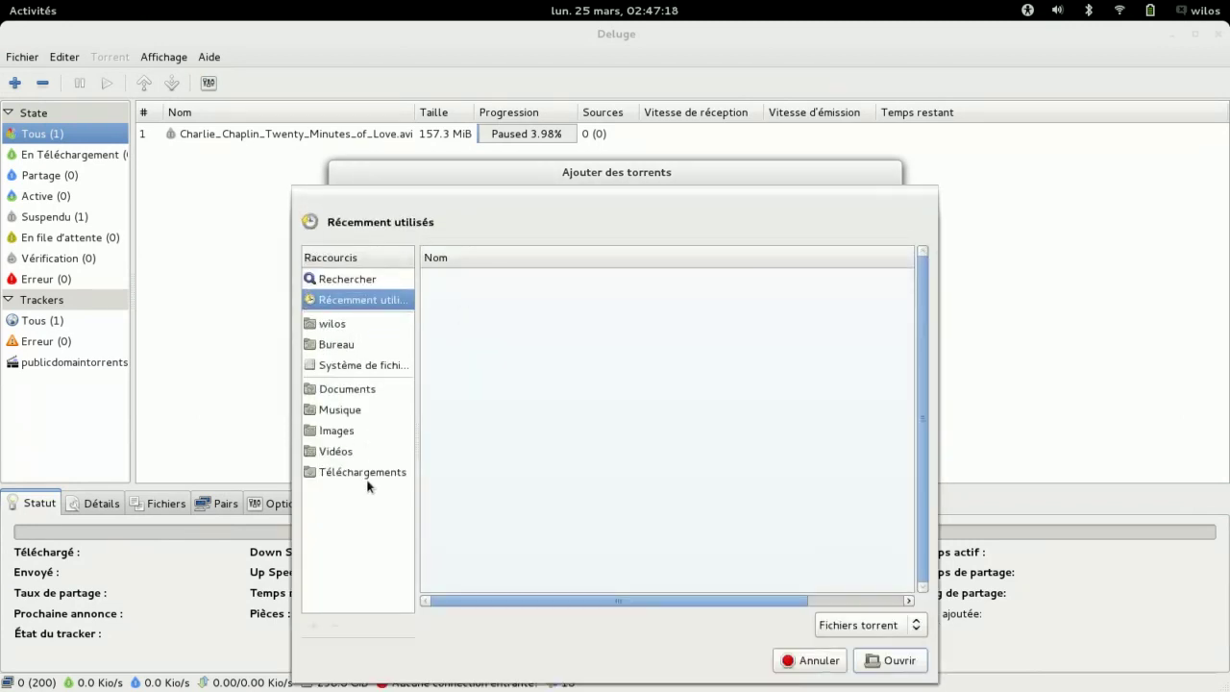
click(368, 480)
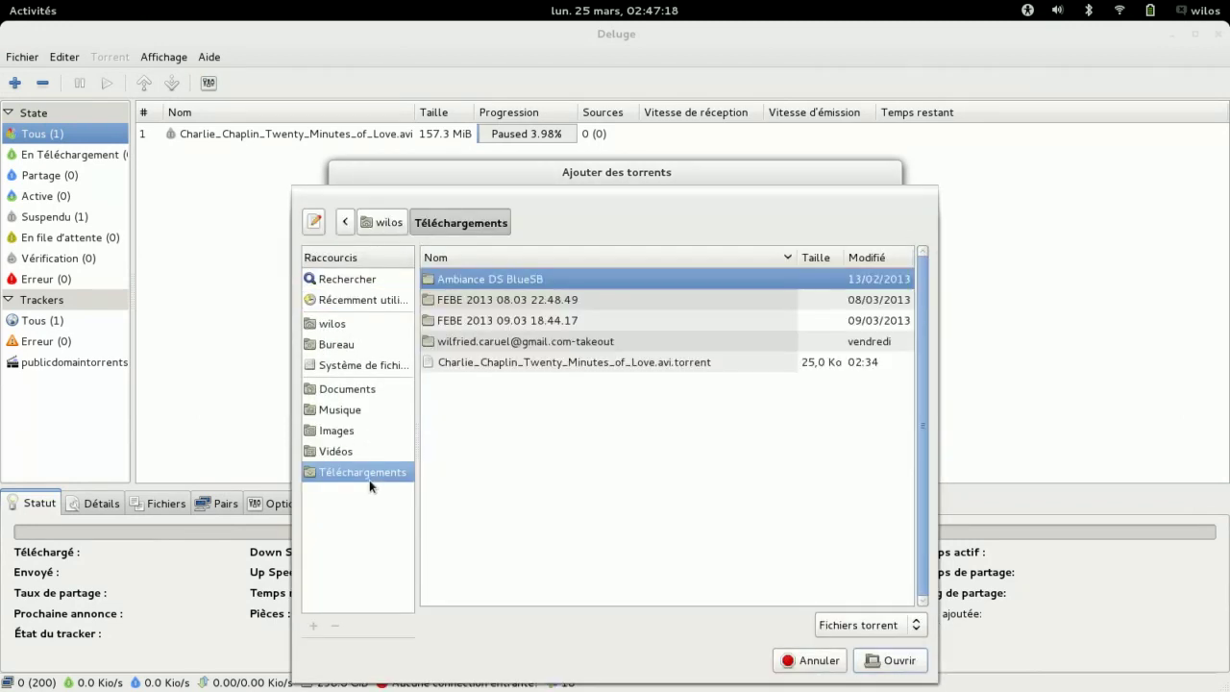
click(524, 363)
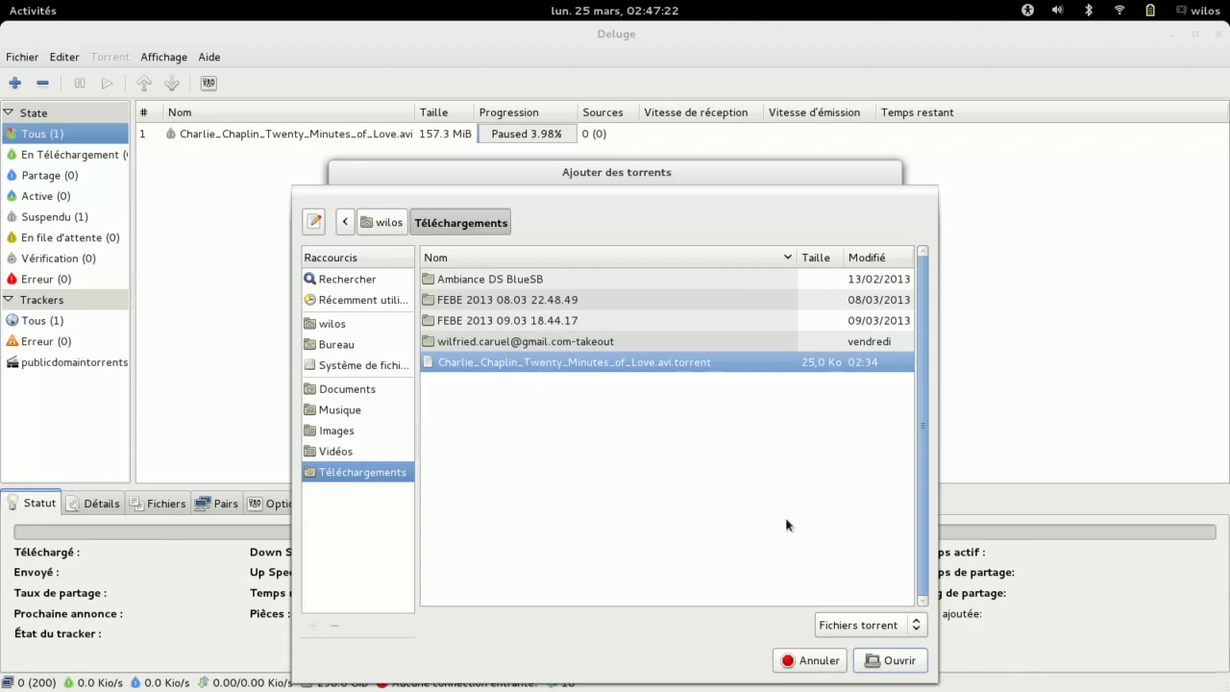
drag(833, 664, 862, 635)
click(863, 634)
click(861, 627)
click(802, 661)
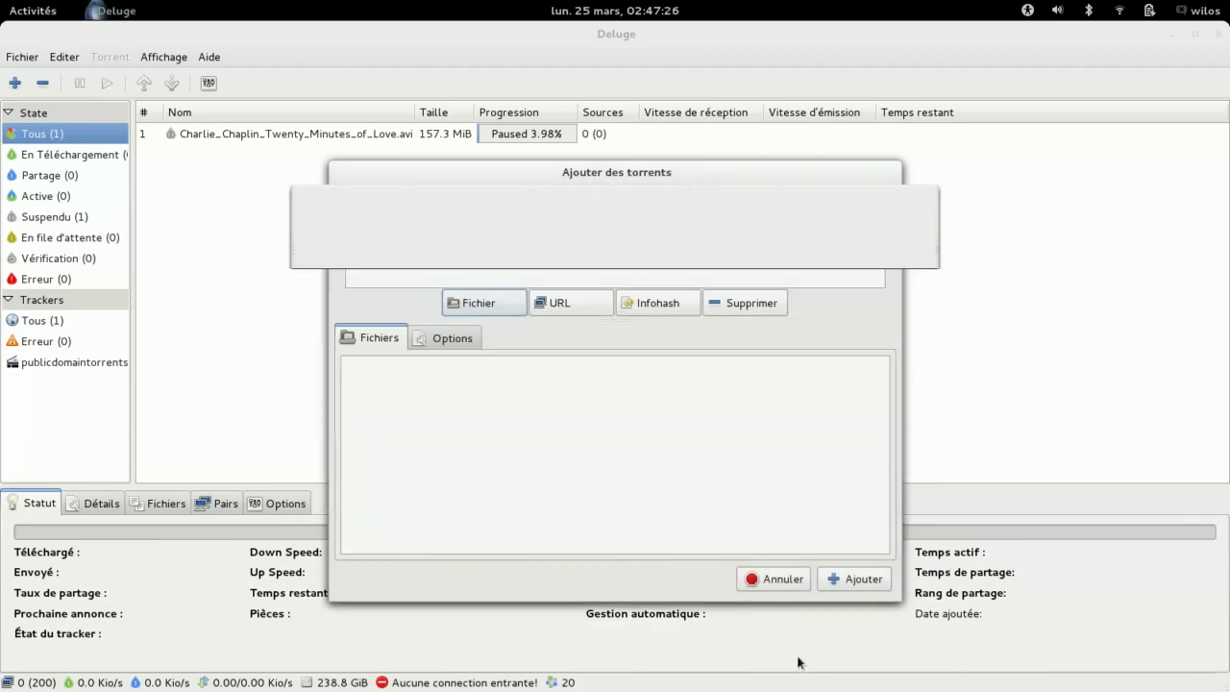
Review the add-torrent options and the file, URL and Infohash sources, and close the dialog without adding a torrent.
click(446, 342)
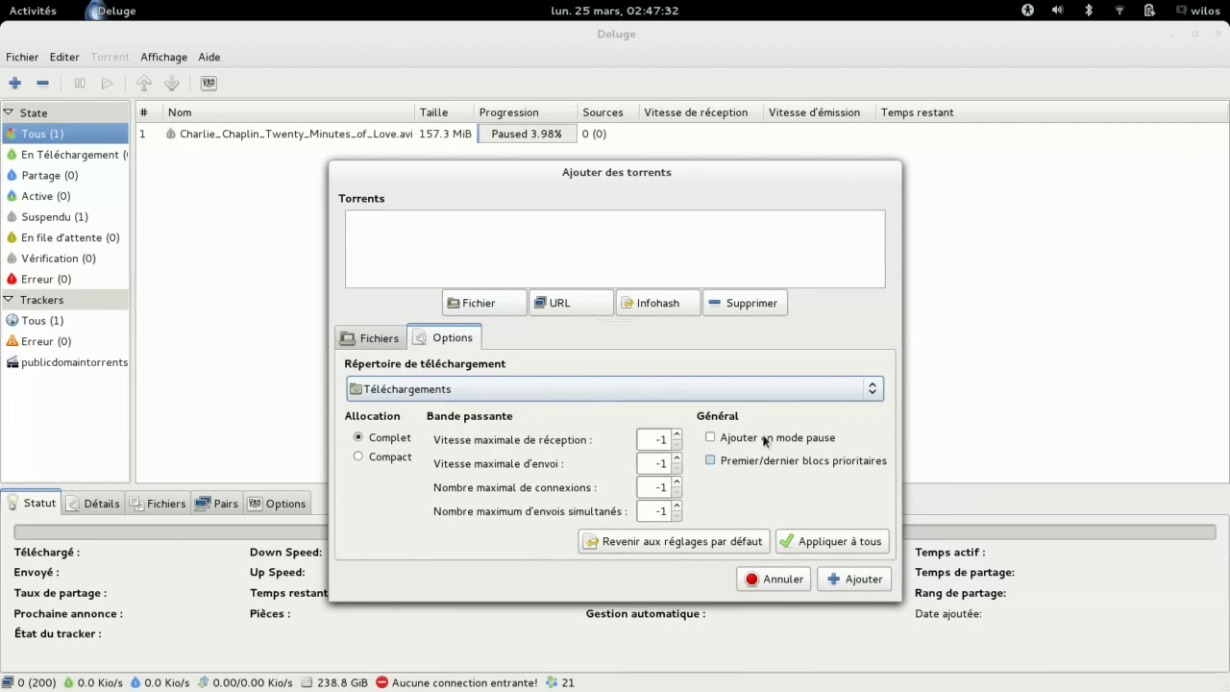
click(469, 303)
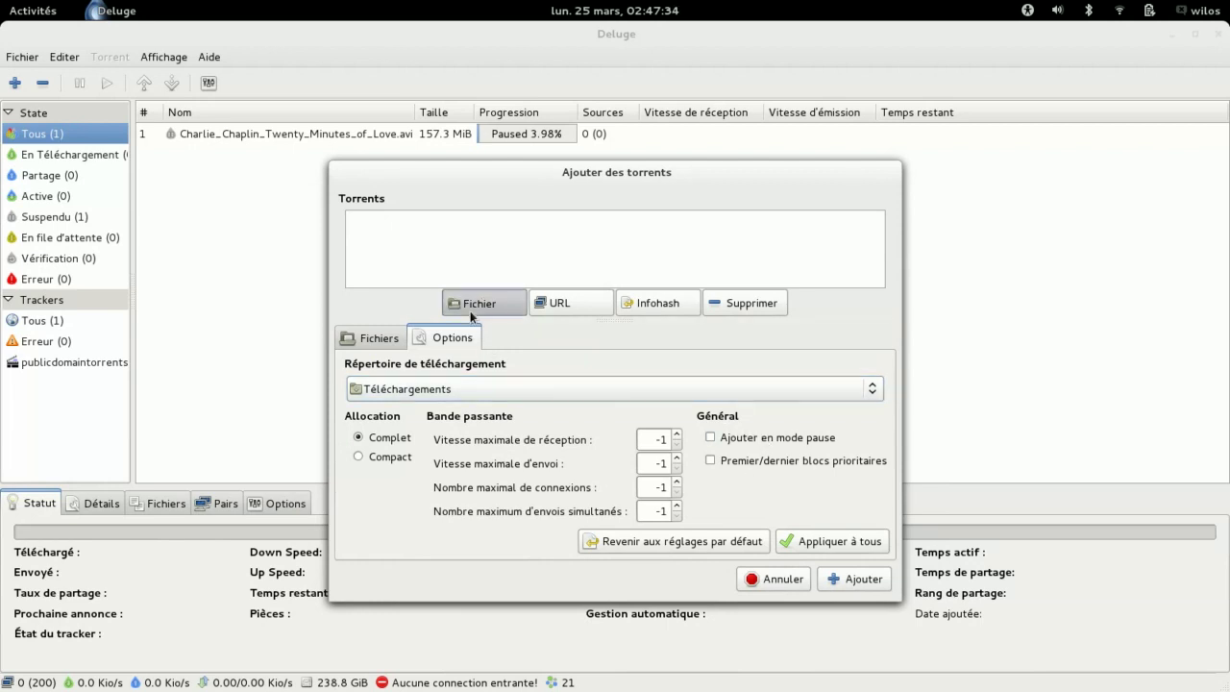
click(807, 638)
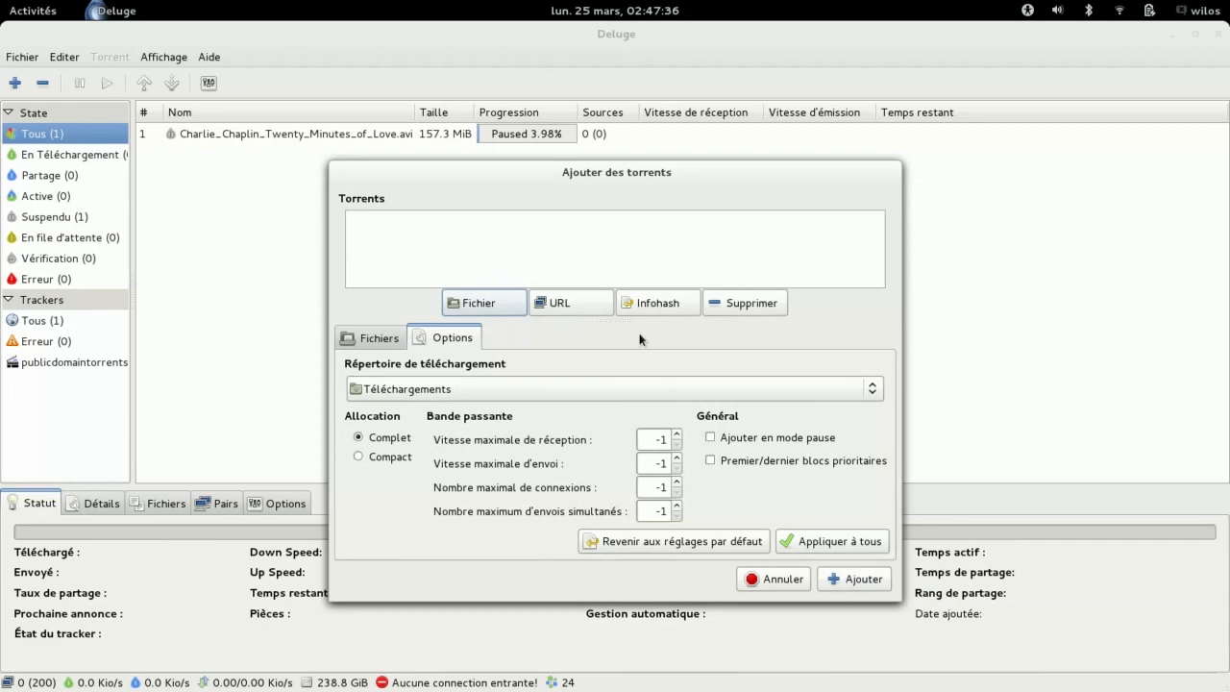
click(584, 302)
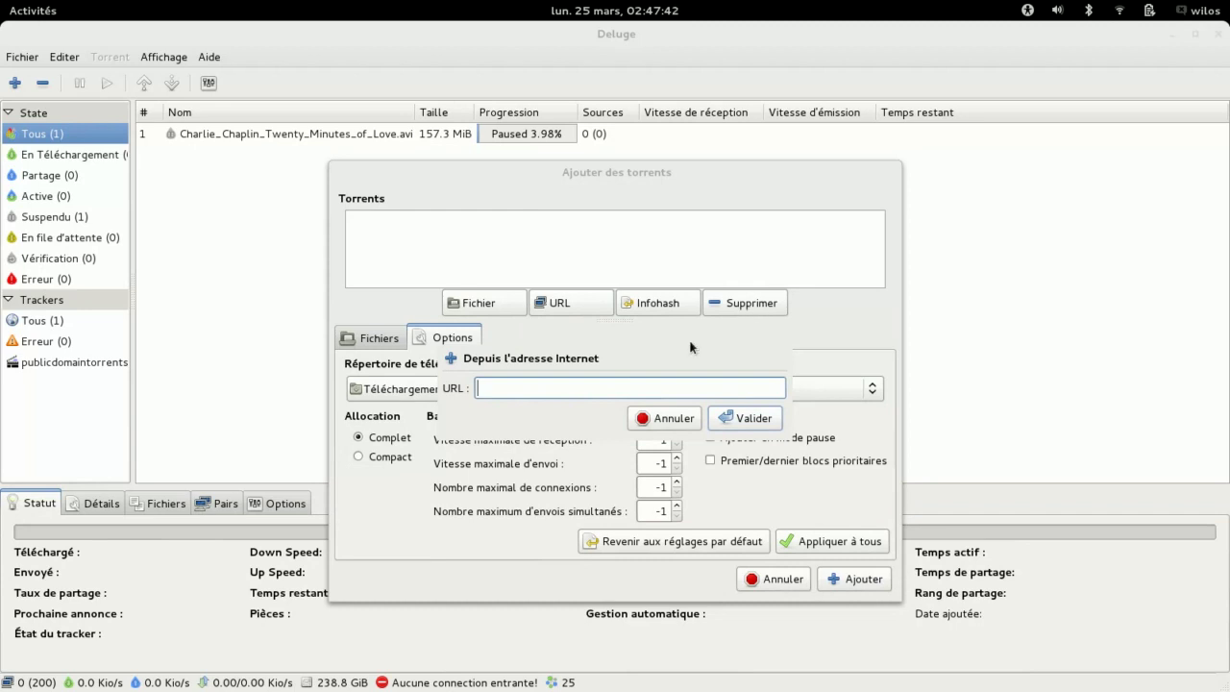
click(665, 418)
click(660, 304)
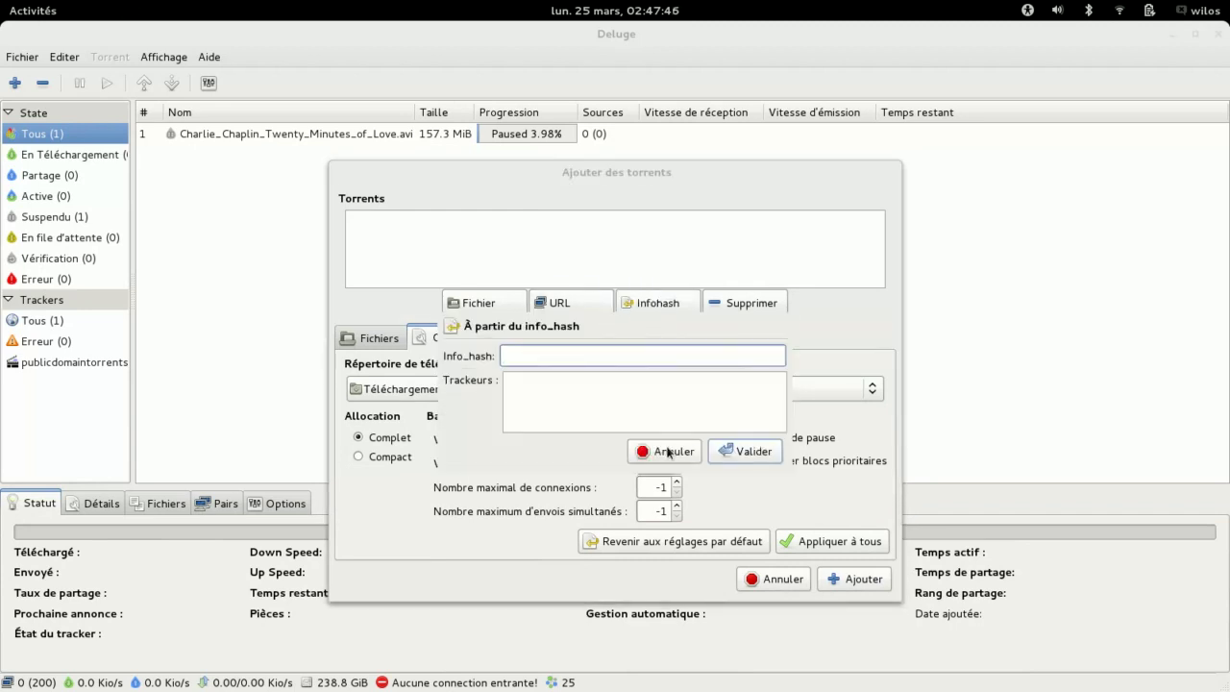
click(673, 452)
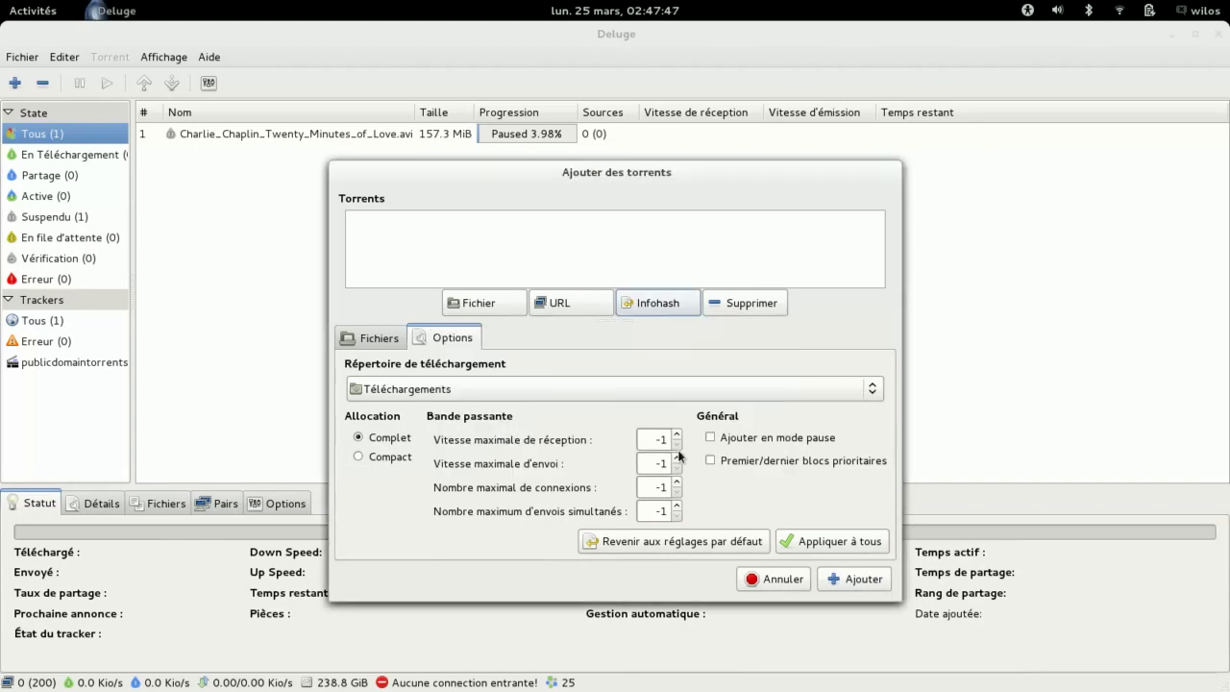
click(780, 581)
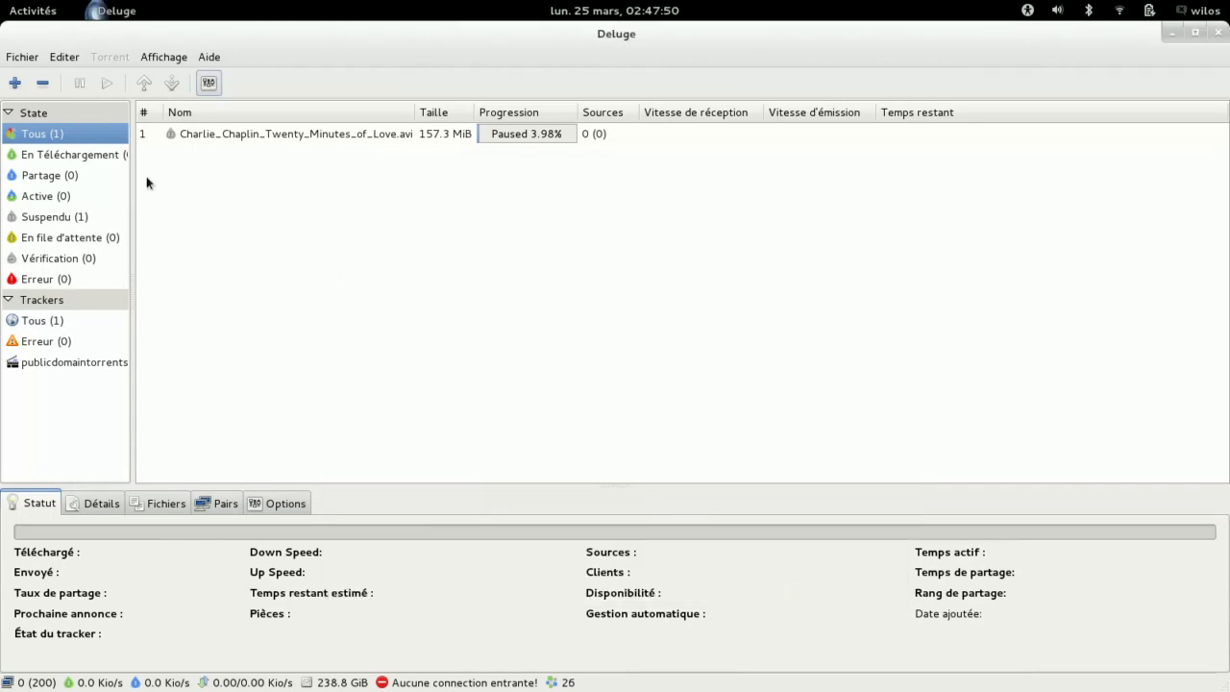
click(53, 58)
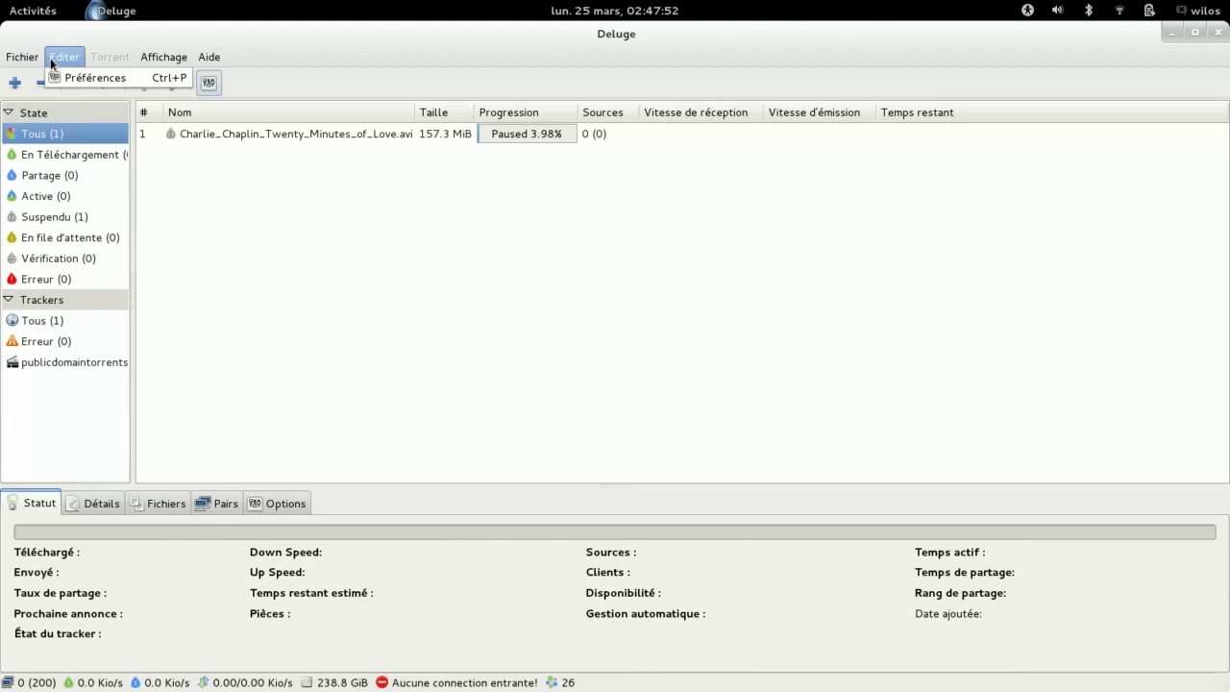
mouse_move(149, 60)
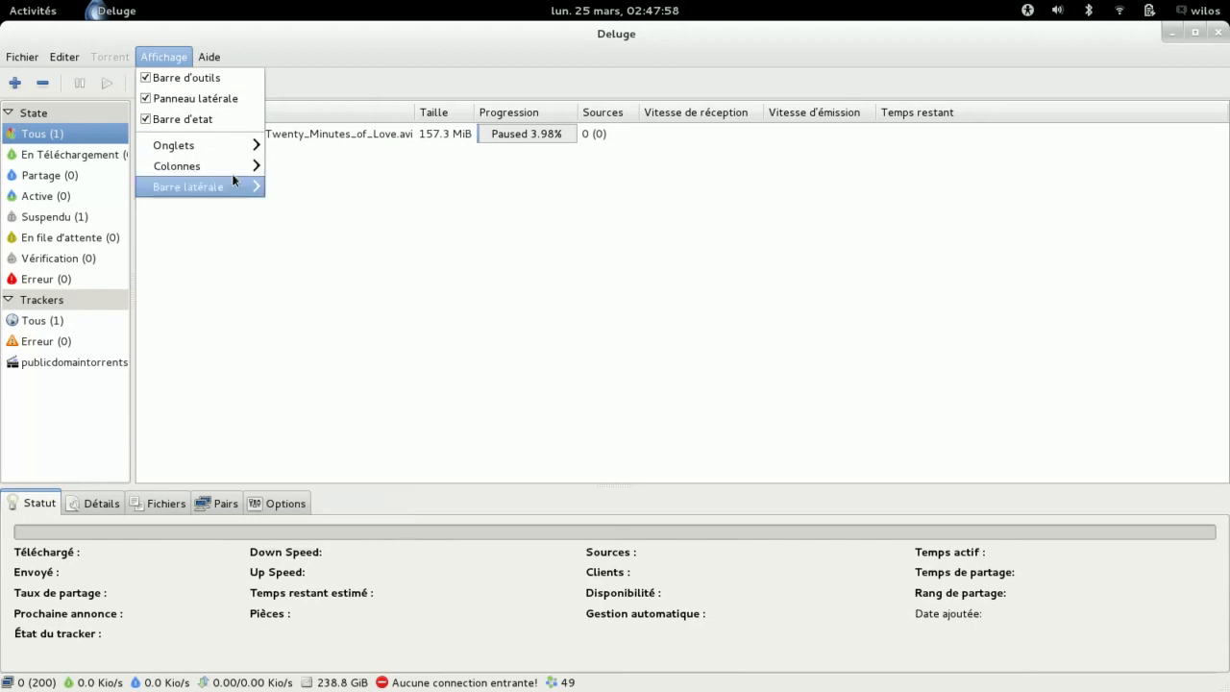
mouse_move(240, 186)
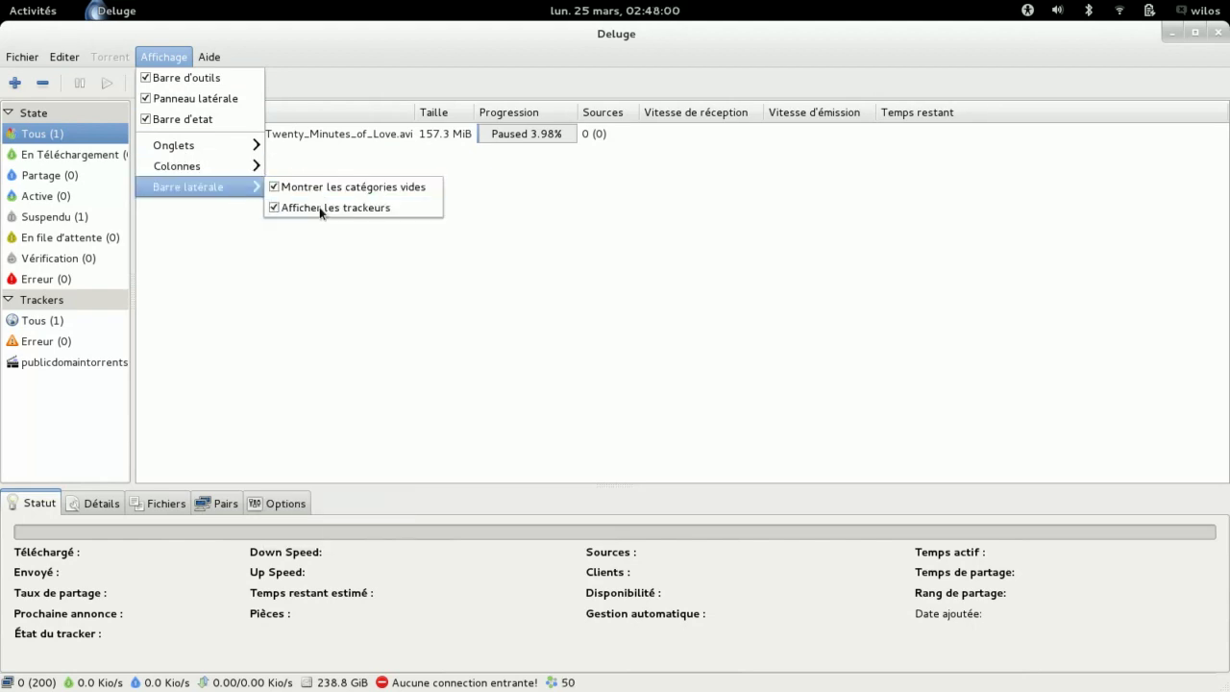
click(75, 158)
Widen the sidebar and filter the torrent list by the publicdomaintorrents.com tracker.
click(77, 155)
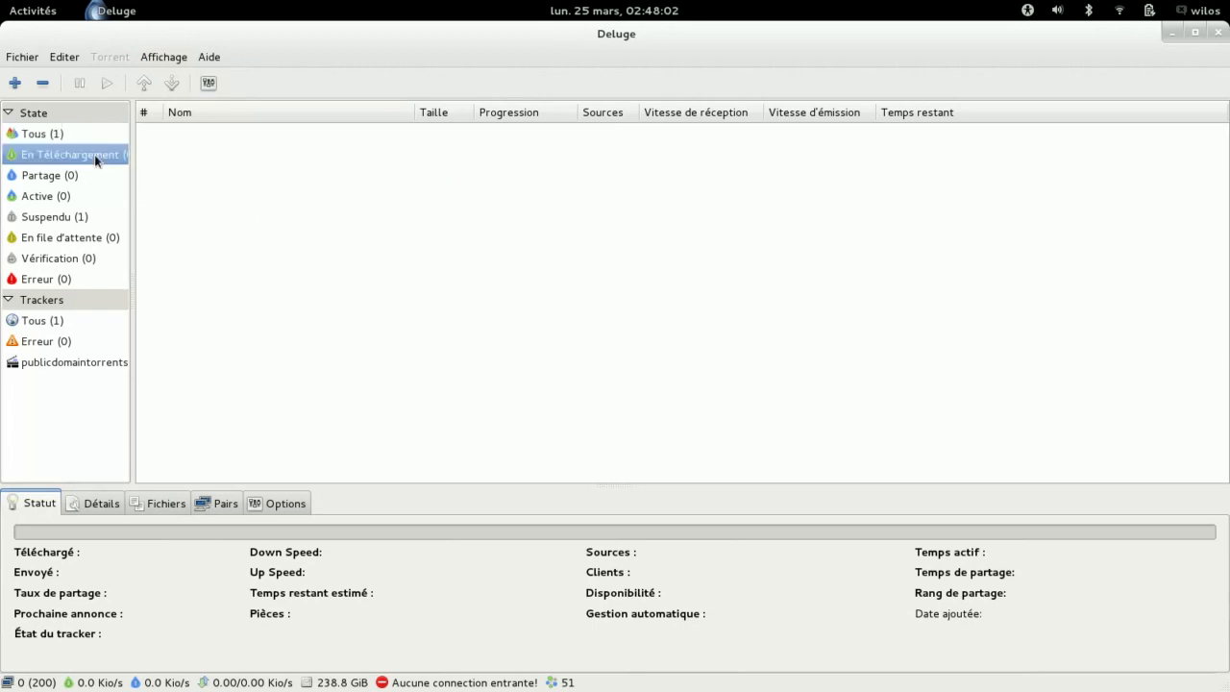
drag(132, 153, 184, 173)
click(78, 362)
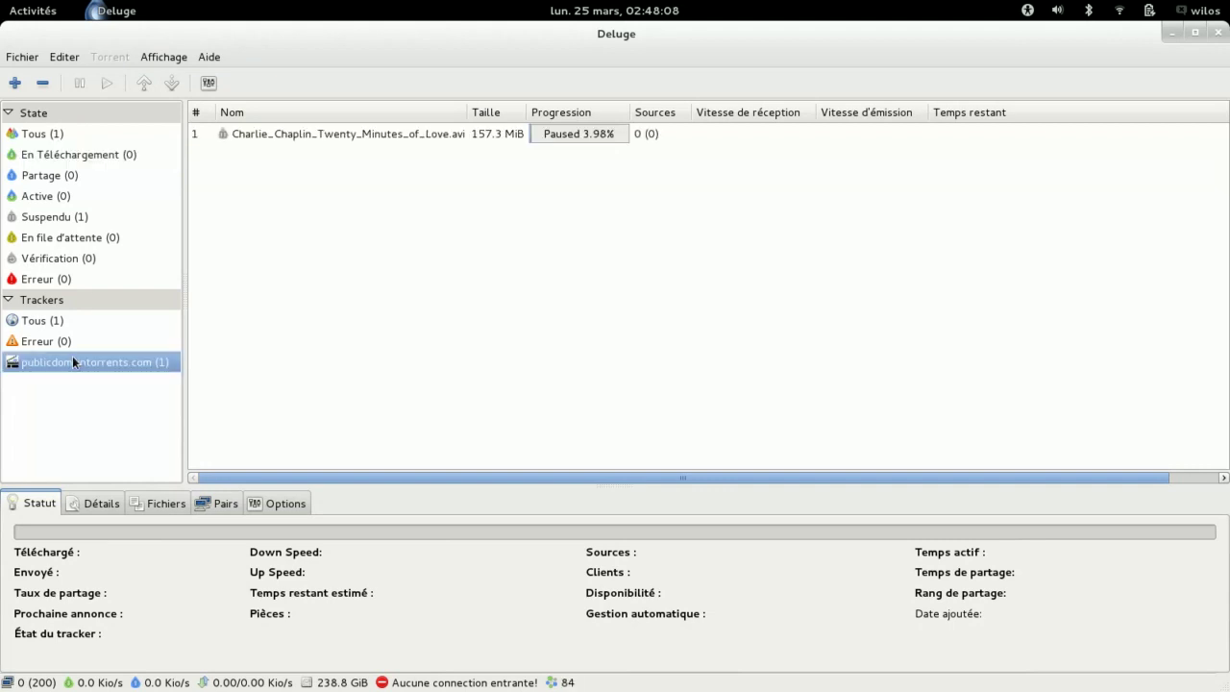
click(169, 58)
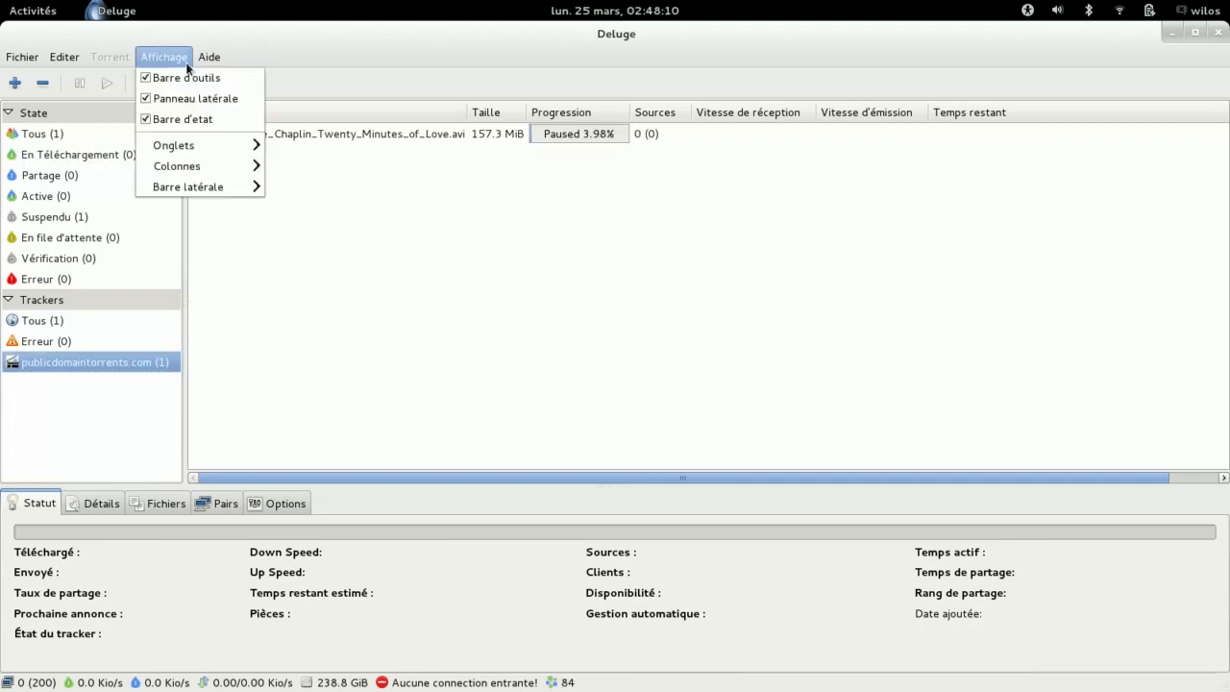
mouse_move(206, 60)
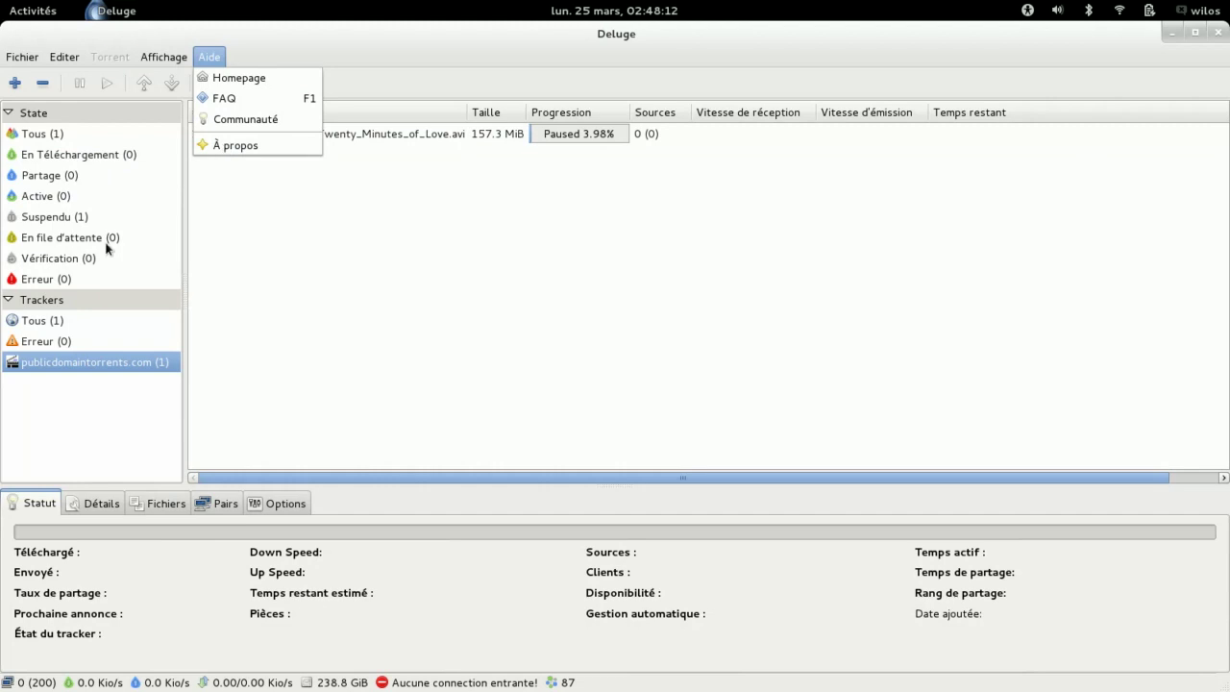
mouse_move(42, 61)
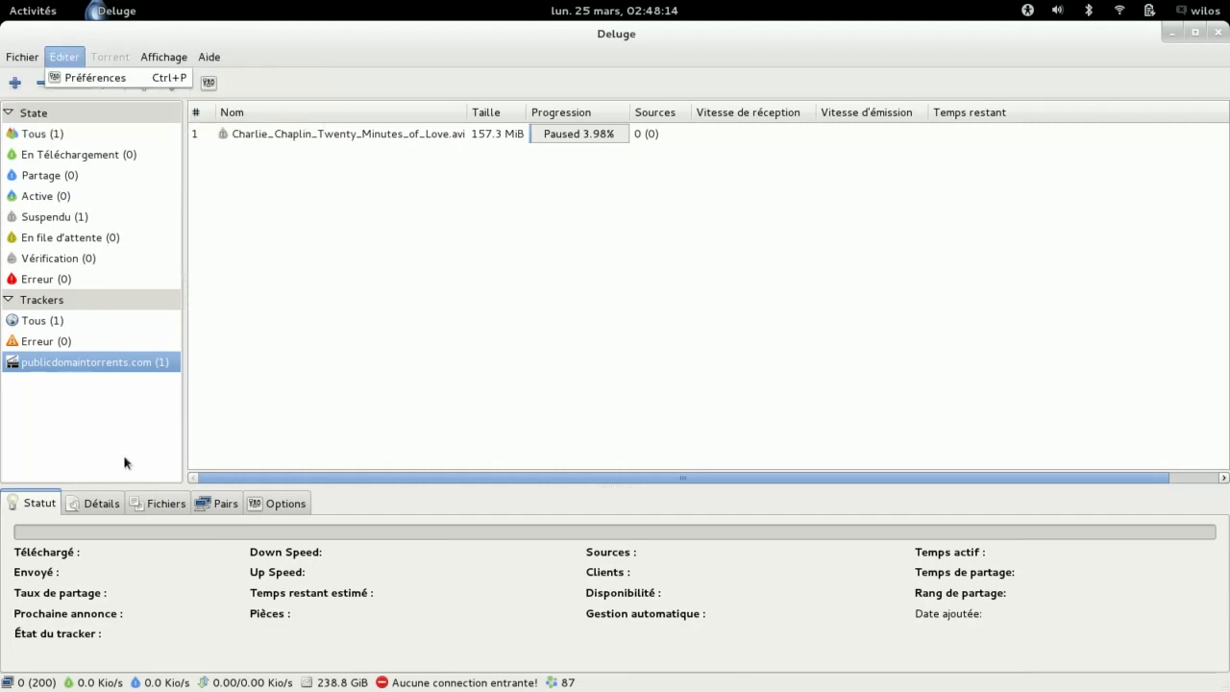
click(90, 506)
Show the details of the paused Charlie_Chaplin_Twenty_Minutes_of_Love.avi torrent and resume its download.
click(88, 507)
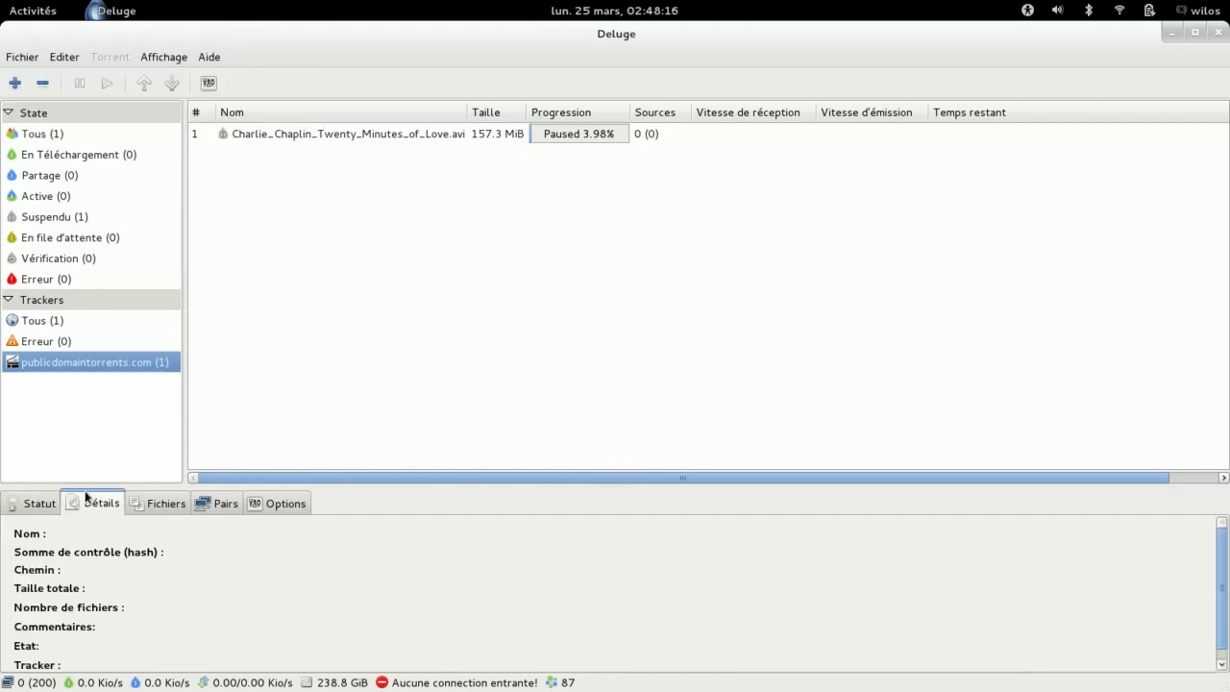
right_click(279, 134)
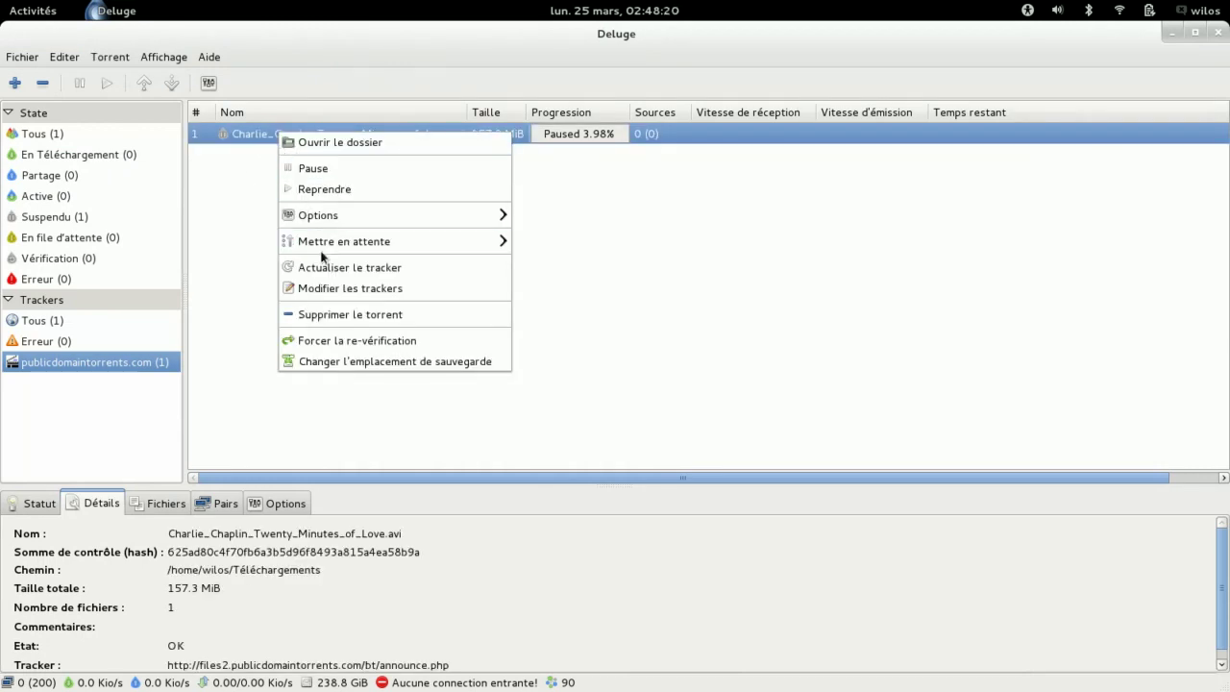
mouse_move(333, 244)
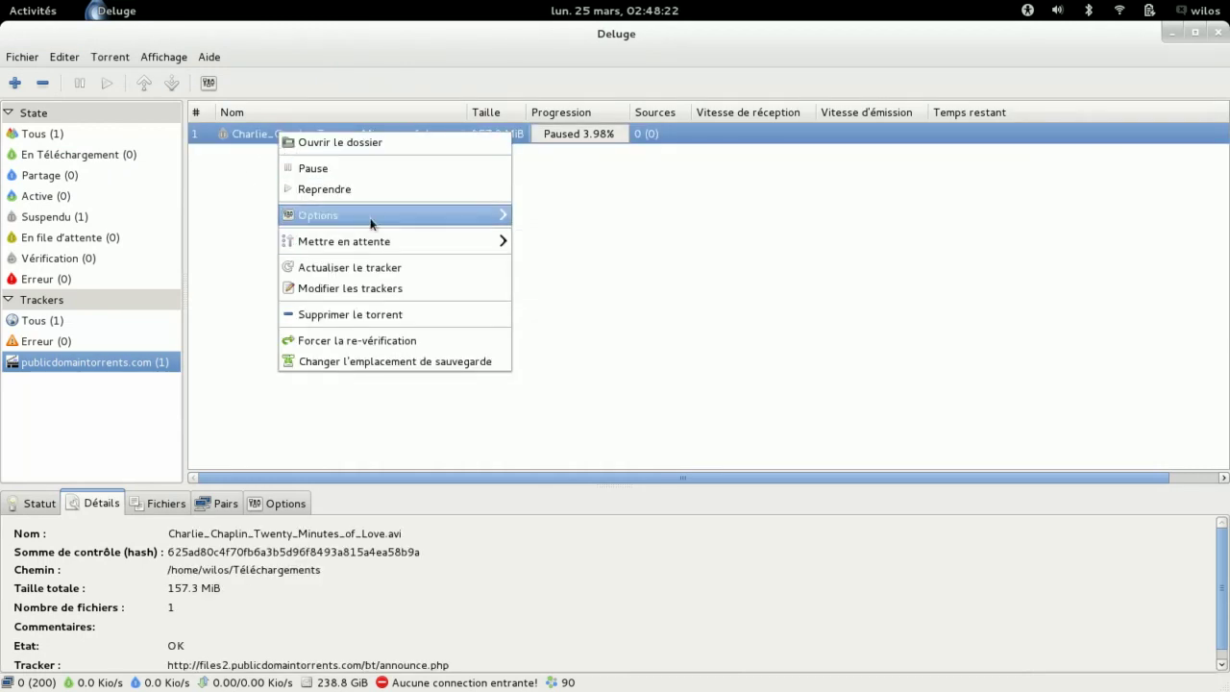
mouse_move(374, 219)
mouse_move(580, 226)
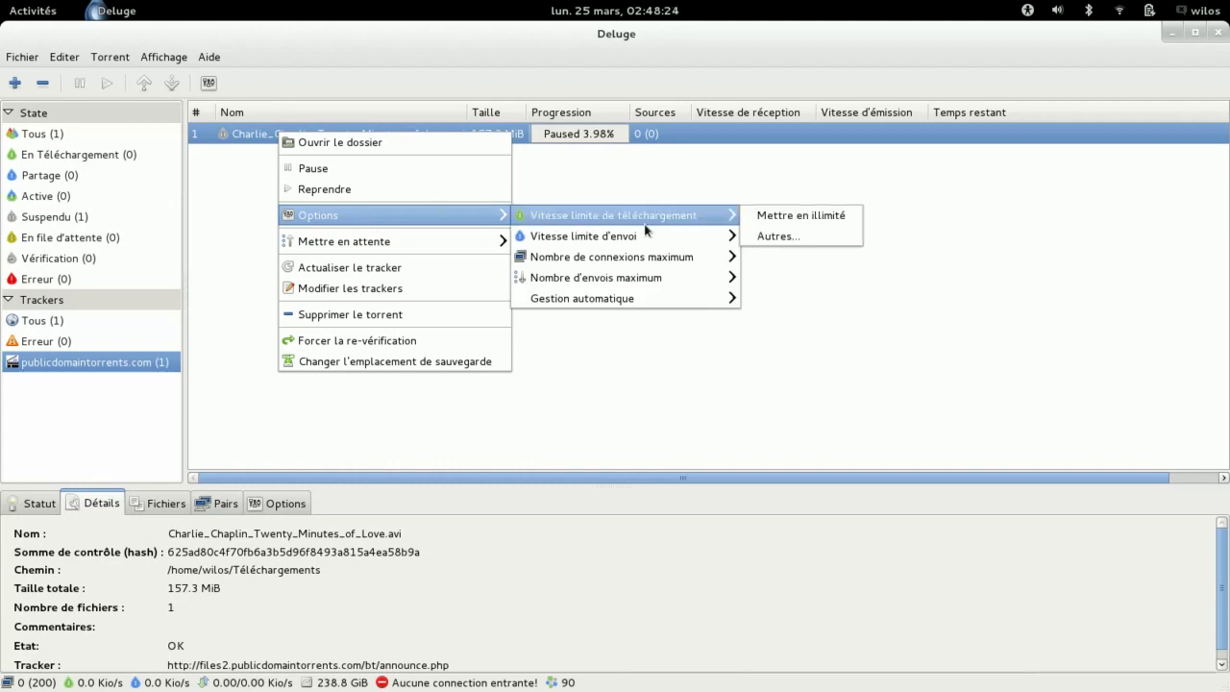
mouse_move(692, 298)
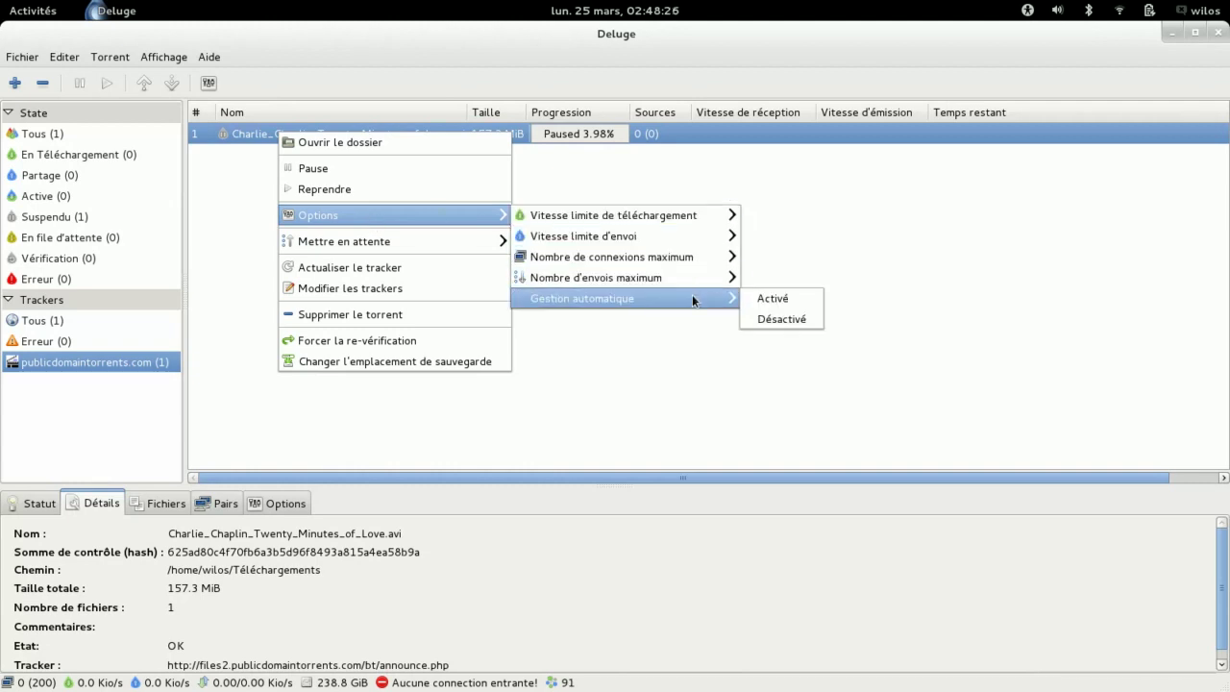
click(428, 186)
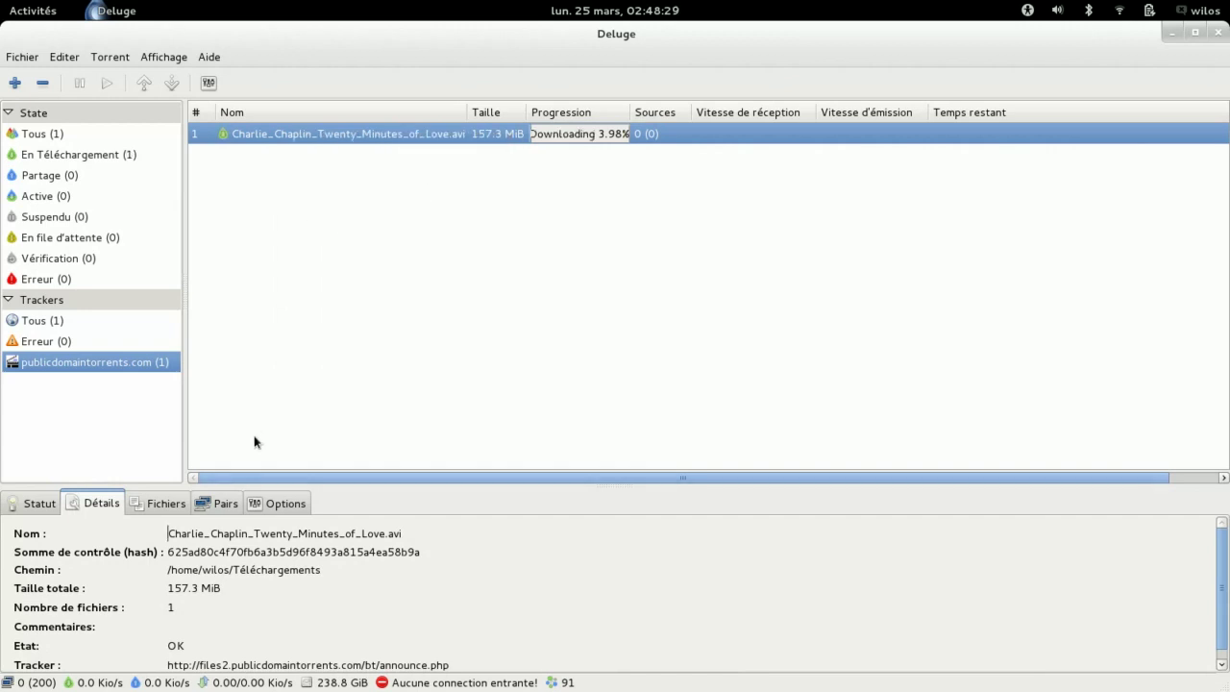
Review the selected torrent's files, peers, bandwidth and queue options, status and details.
click(165, 503)
click(213, 504)
click(262, 506)
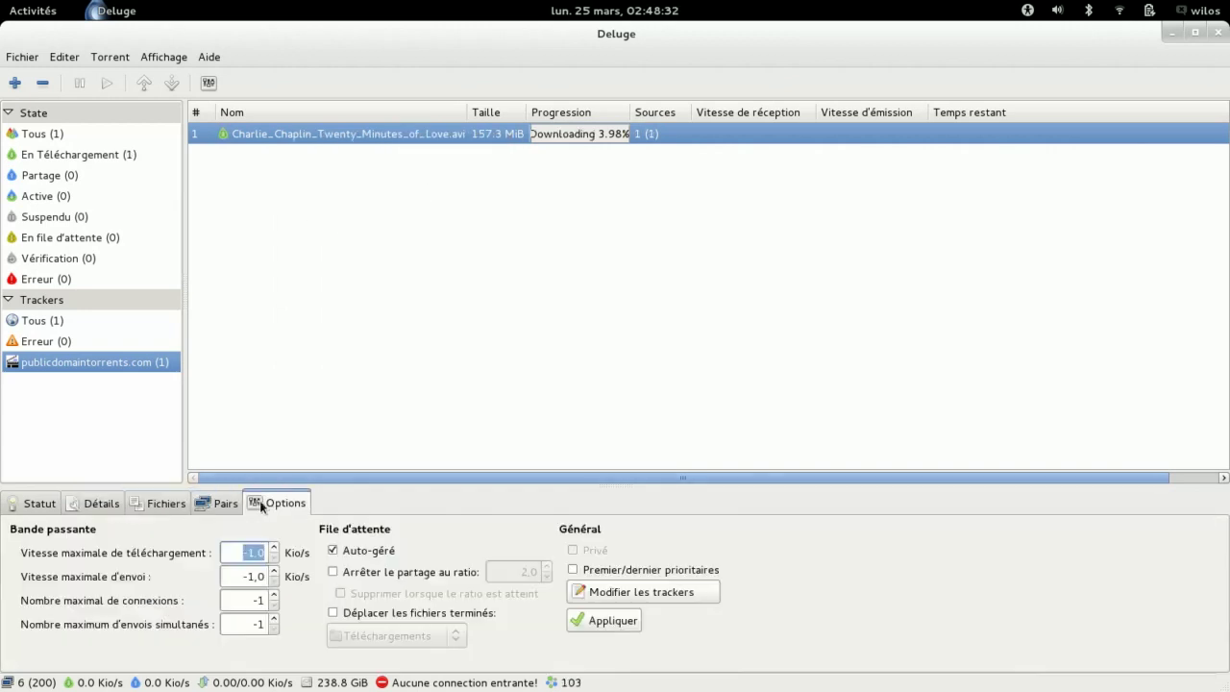
click(50, 504)
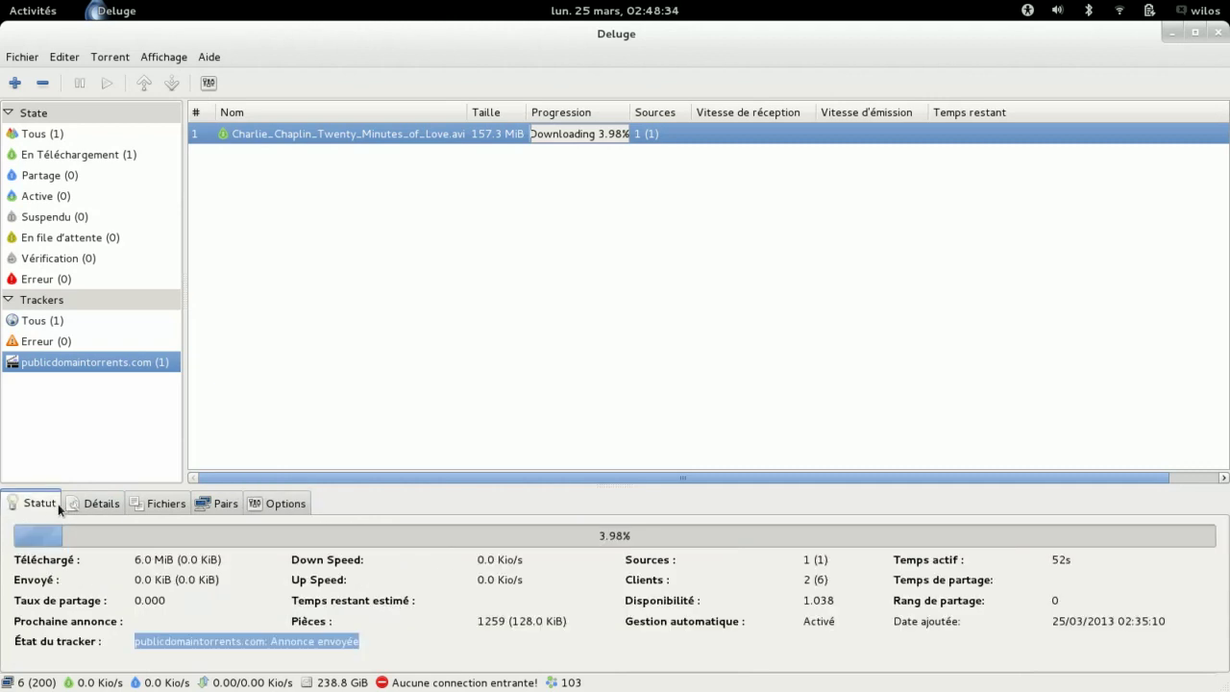
click(98, 504)
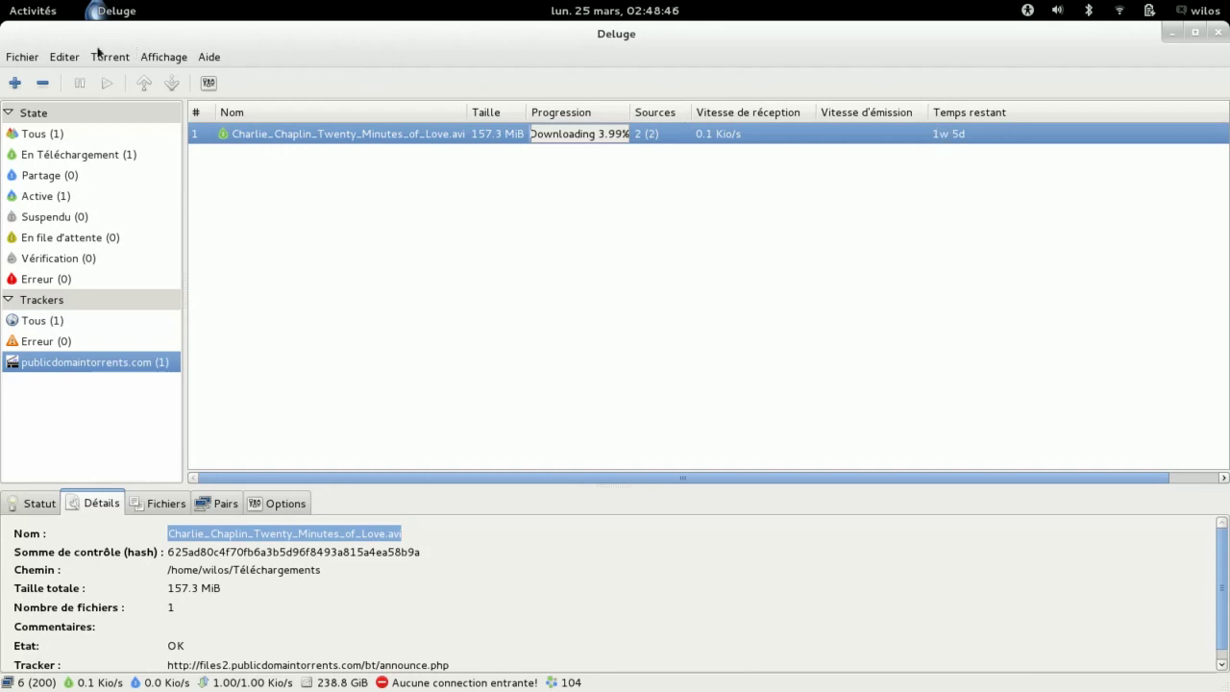
Open the preferences, widen the window, and review the download, network, bandwidth and interface settings.
click(63, 57)
click(72, 77)
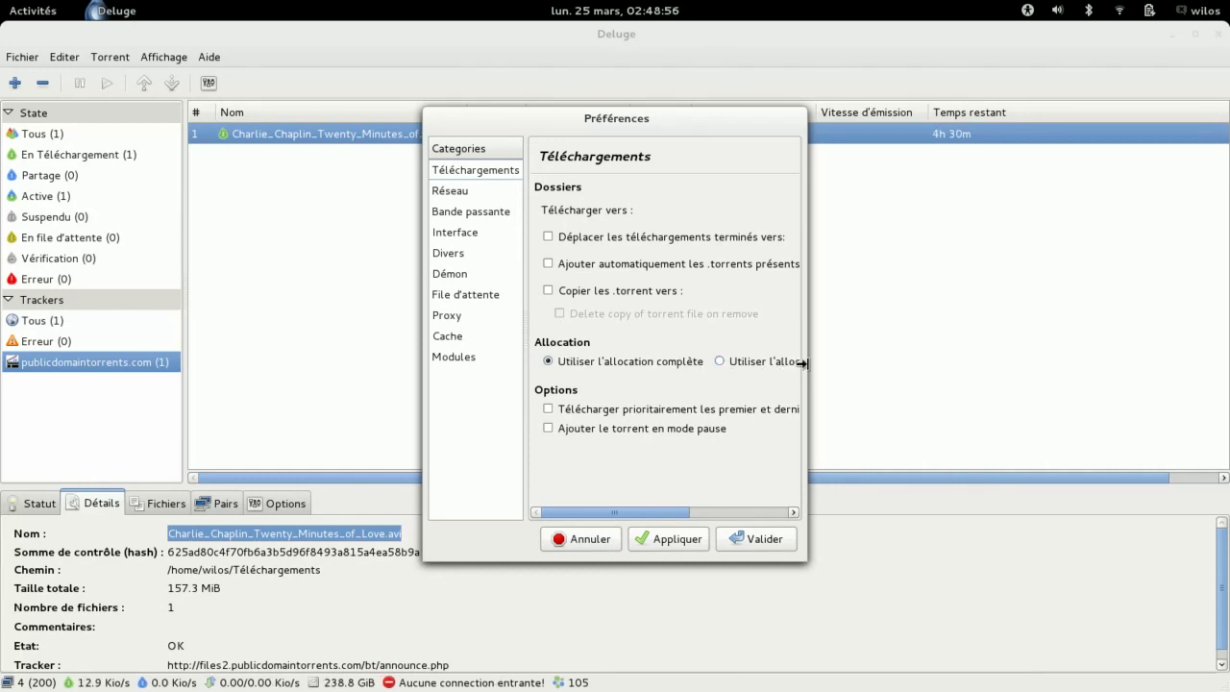
drag(803, 384, 1077, 379)
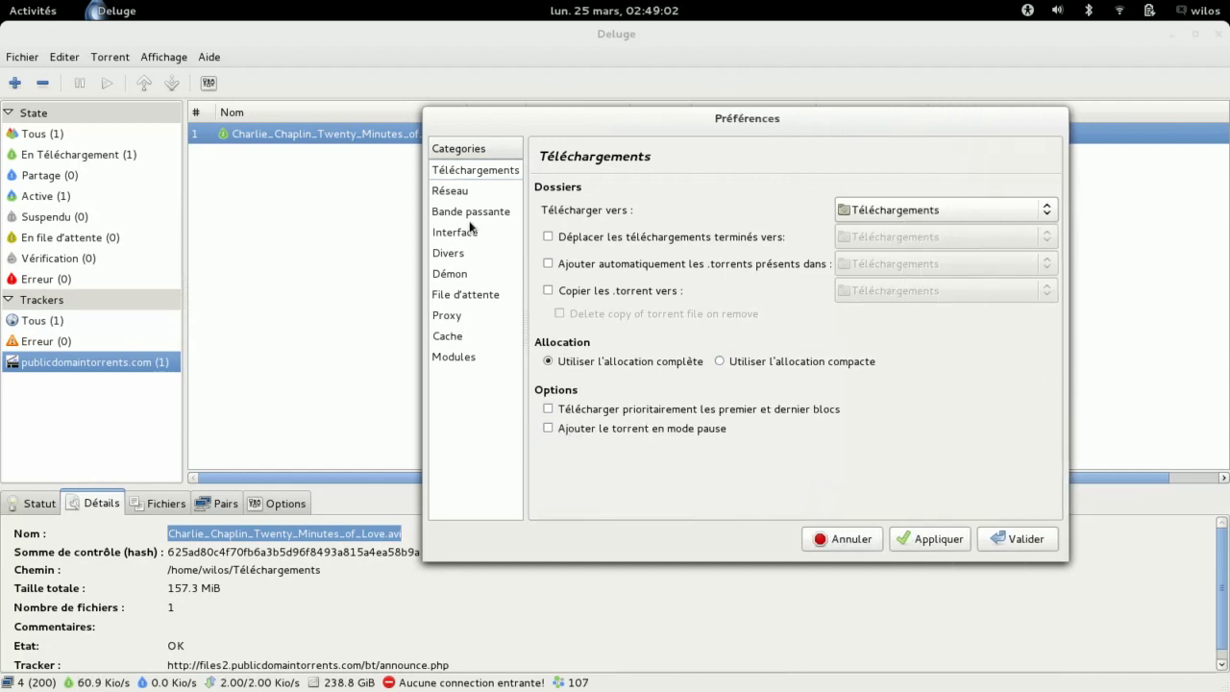
click(457, 192)
click(450, 212)
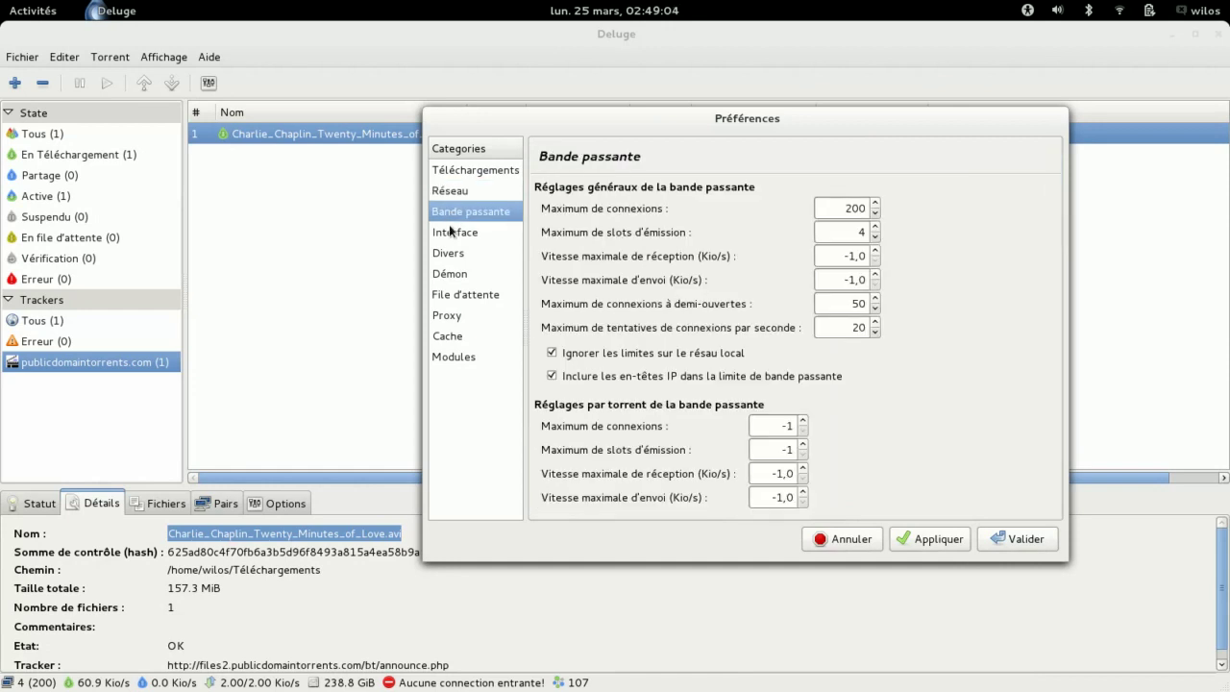
click(449, 231)
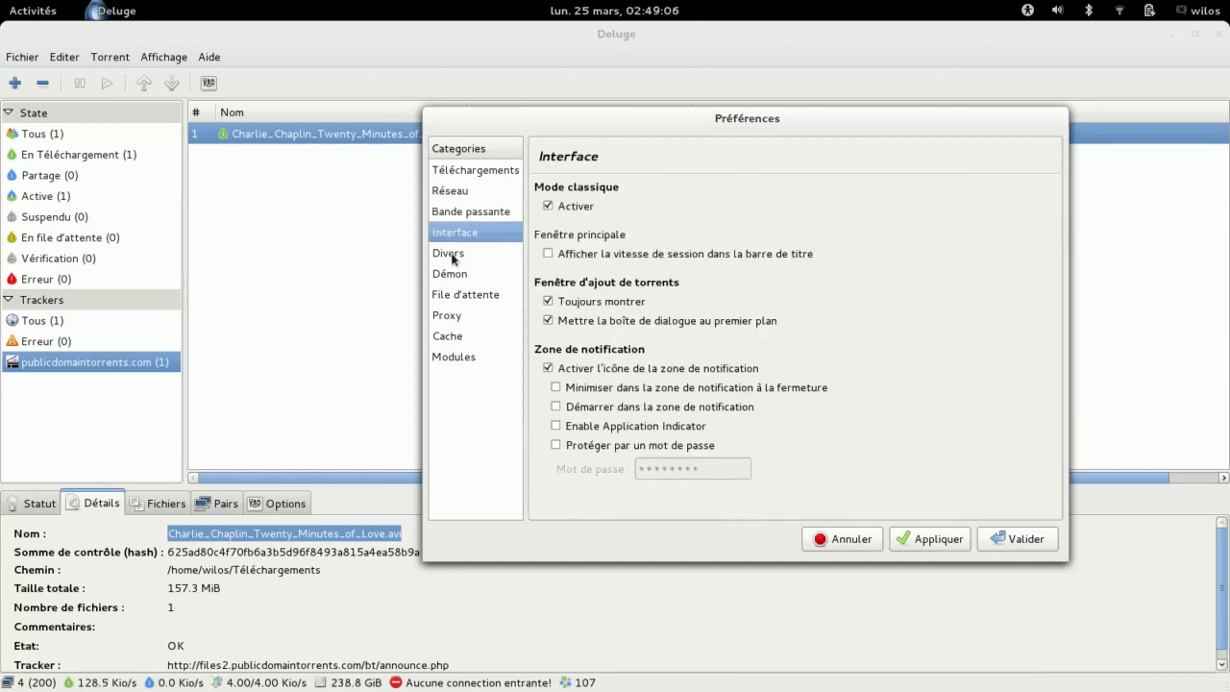
Try the option to be notified of new versions in the Divers preferences.
click(453, 256)
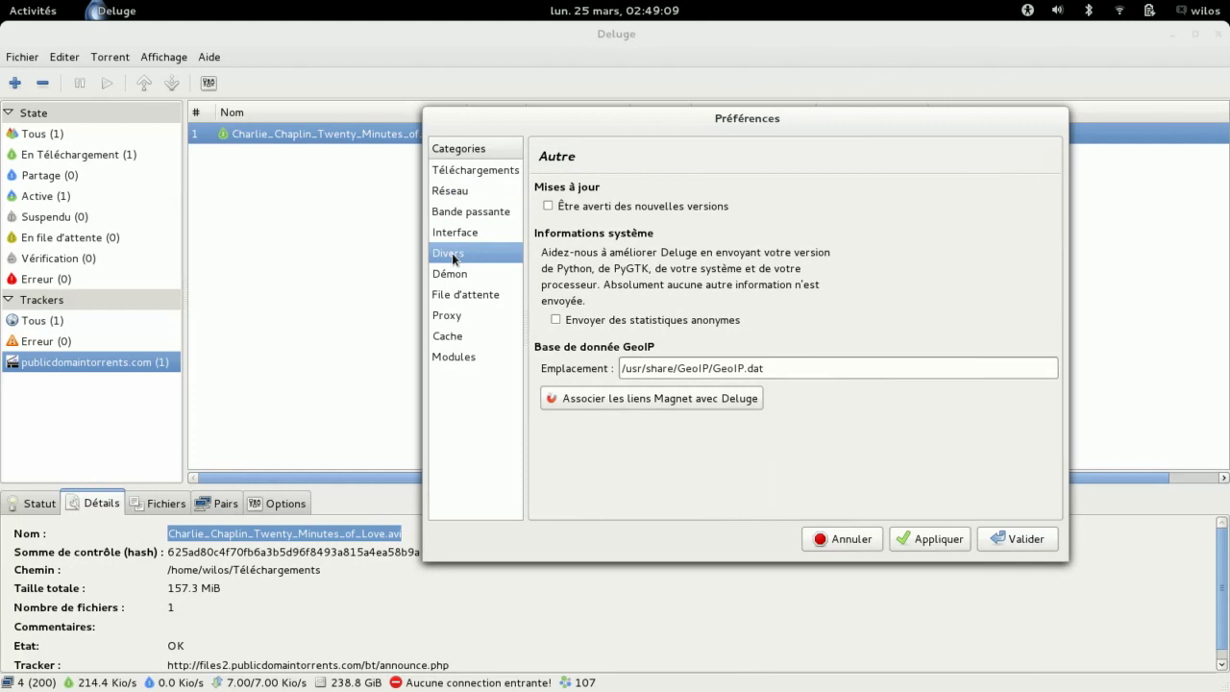
click(547, 206)
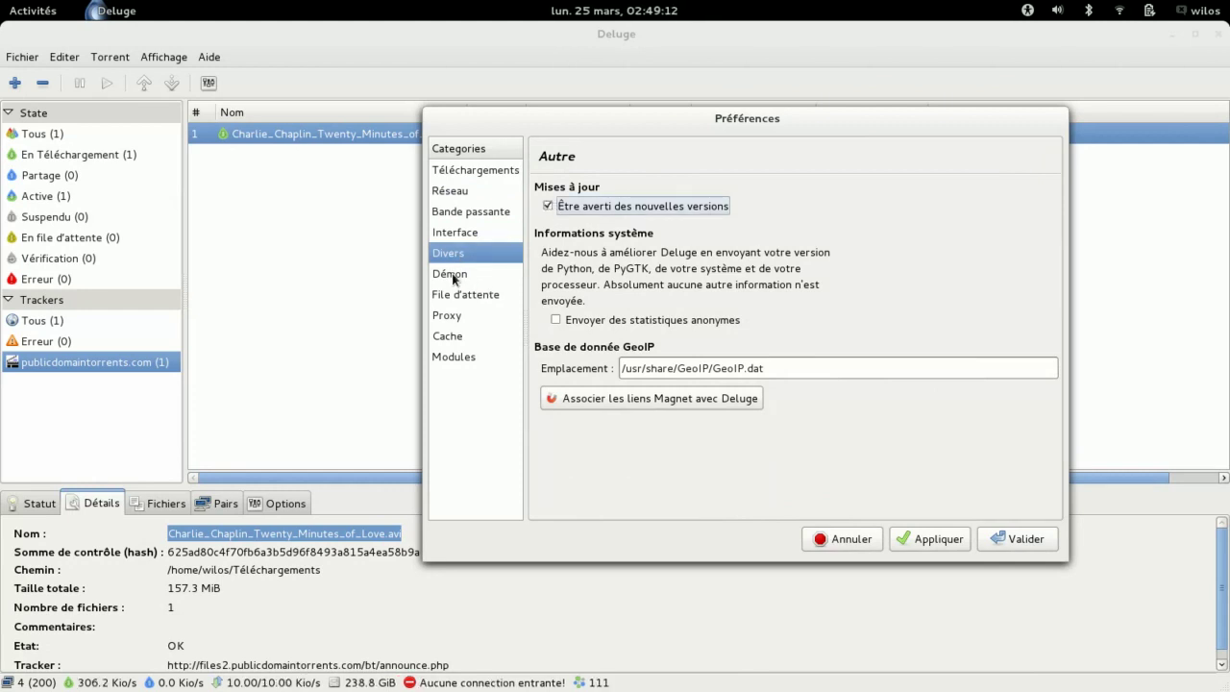
click(549, 206)
Review the daemon, queue, proxy and cache settings in the preferences.
click(458, 276)
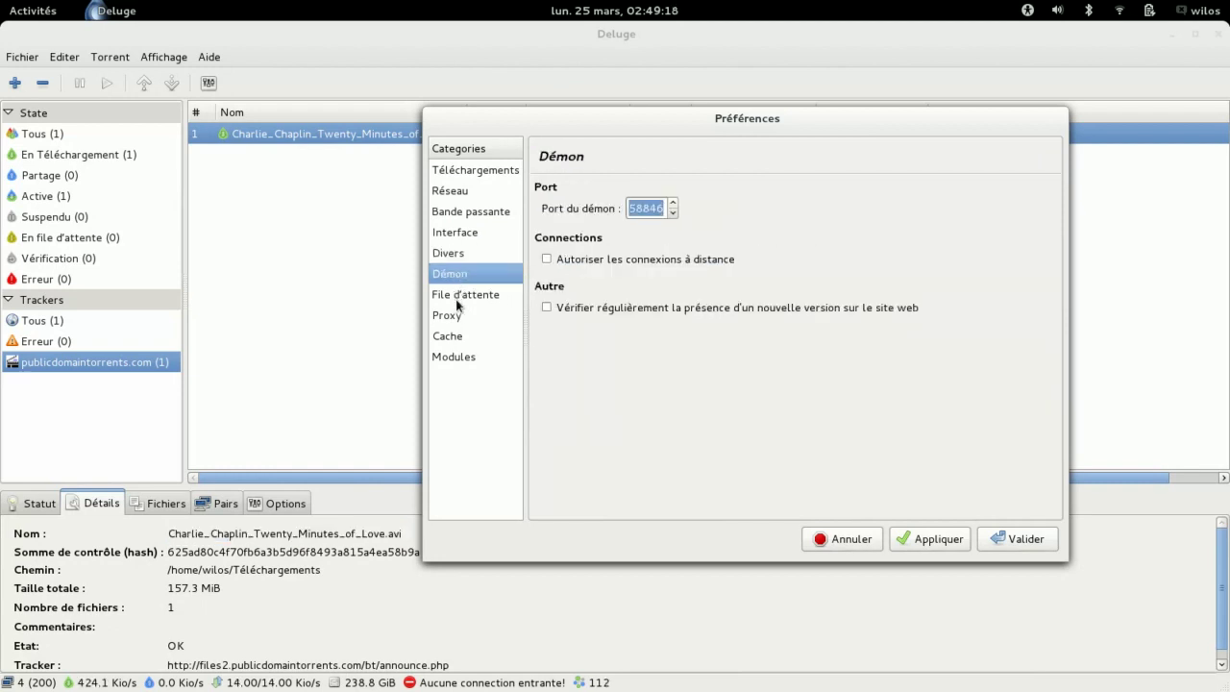
click(457, 304)
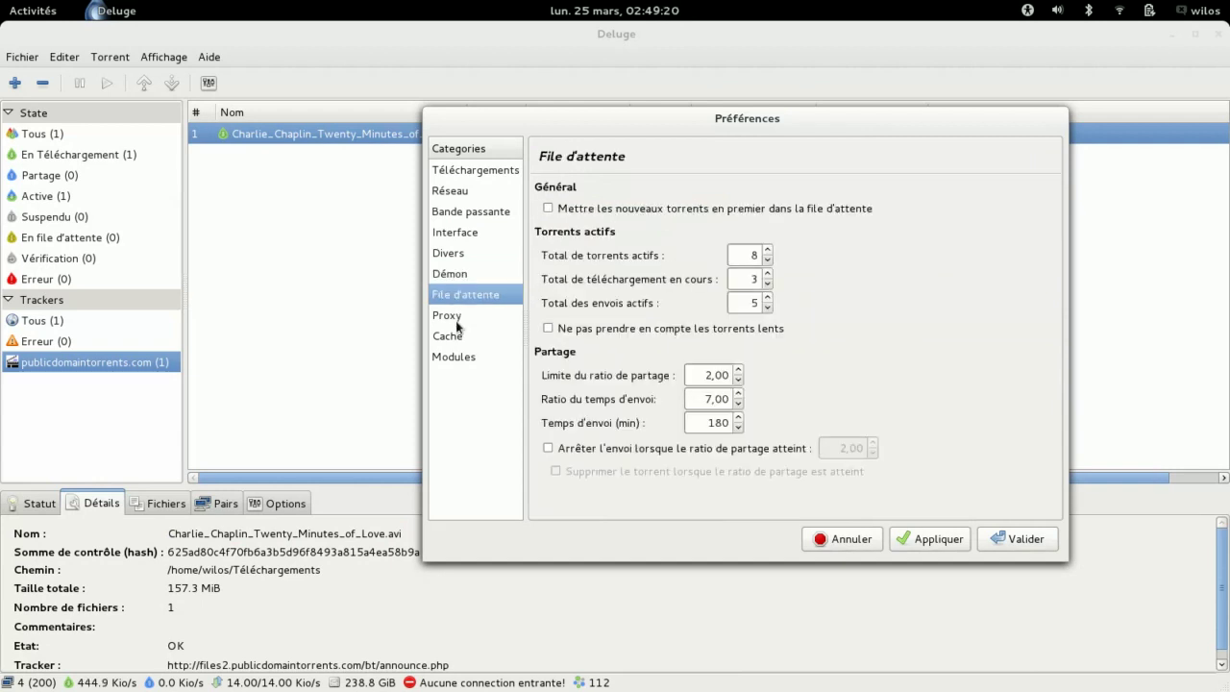
click(457, 326)
click(458, 338)
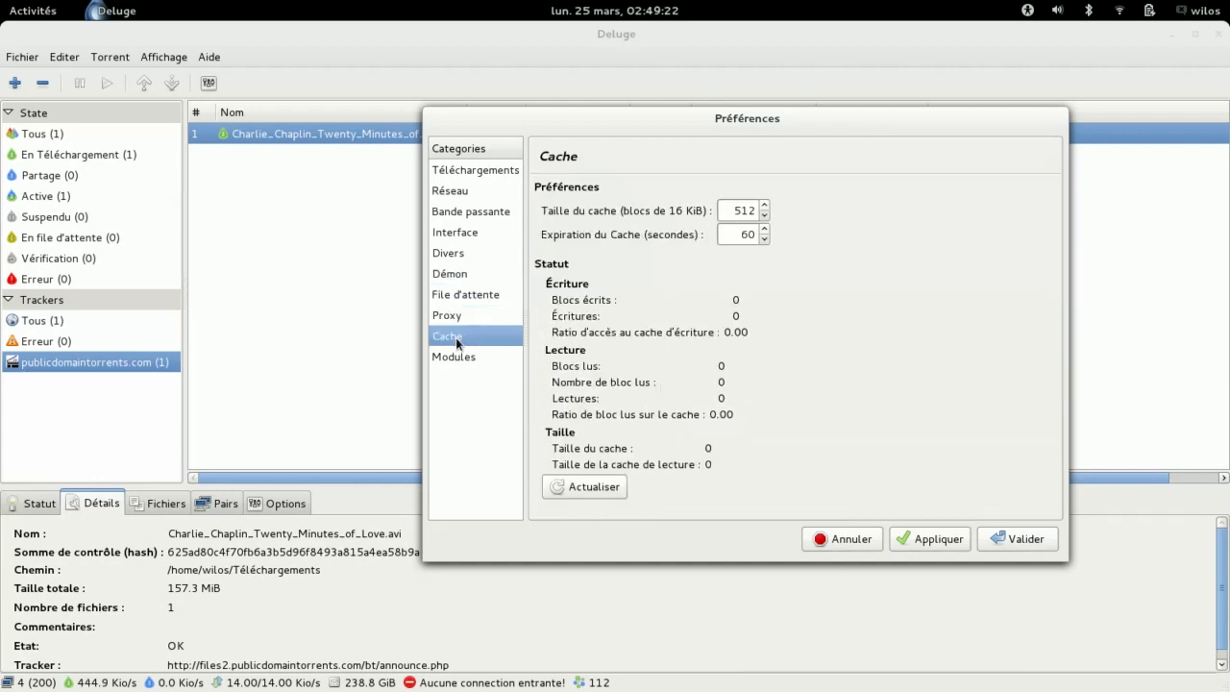
Enable the Notifications plugin in the Modules preferences and re-detect the available modules.
click(458, 358)
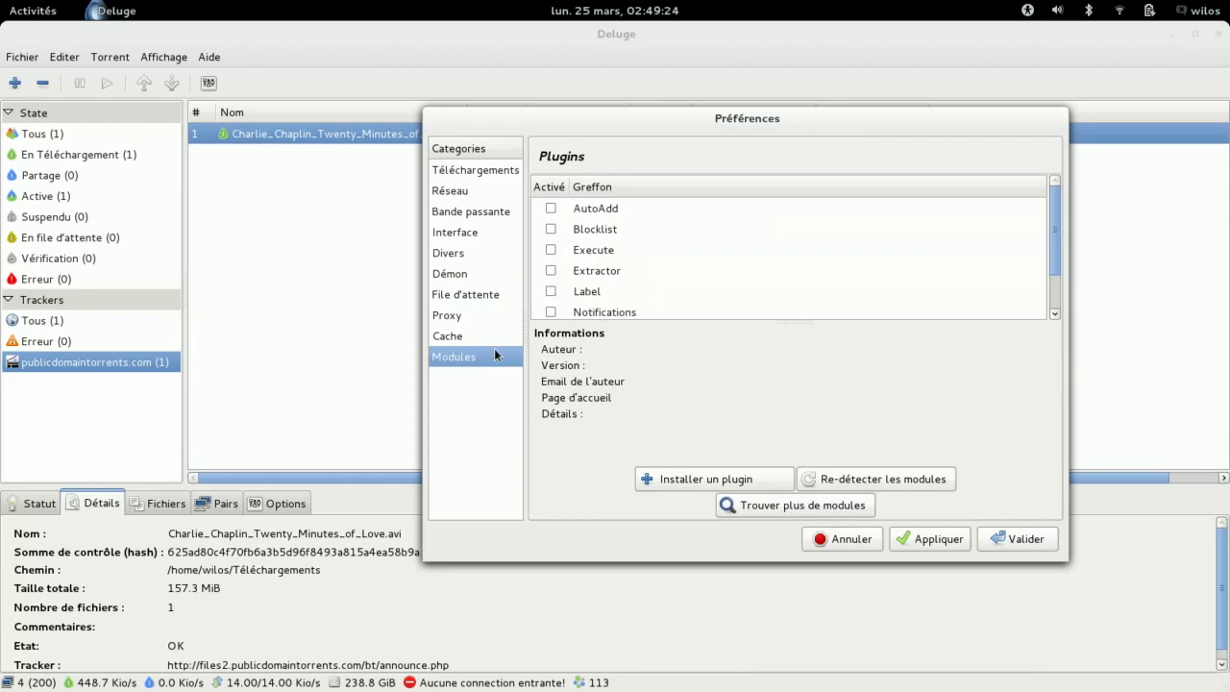
scroll(1056, 220, down, 3)
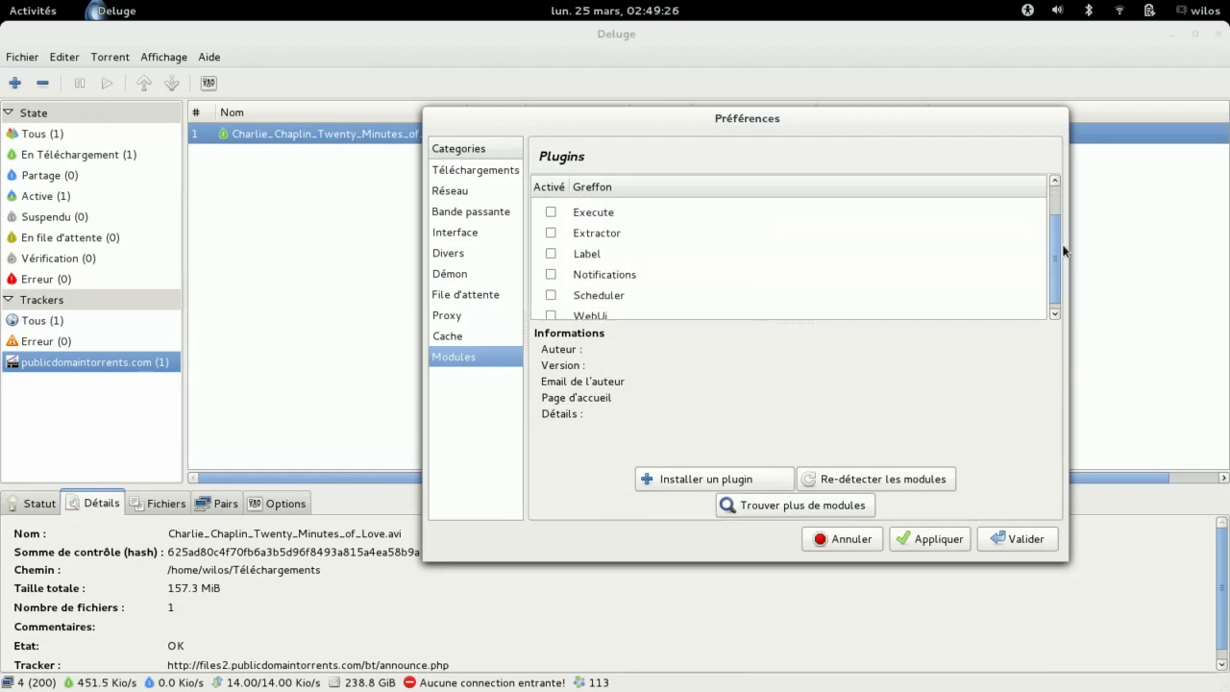
click(550, 268)
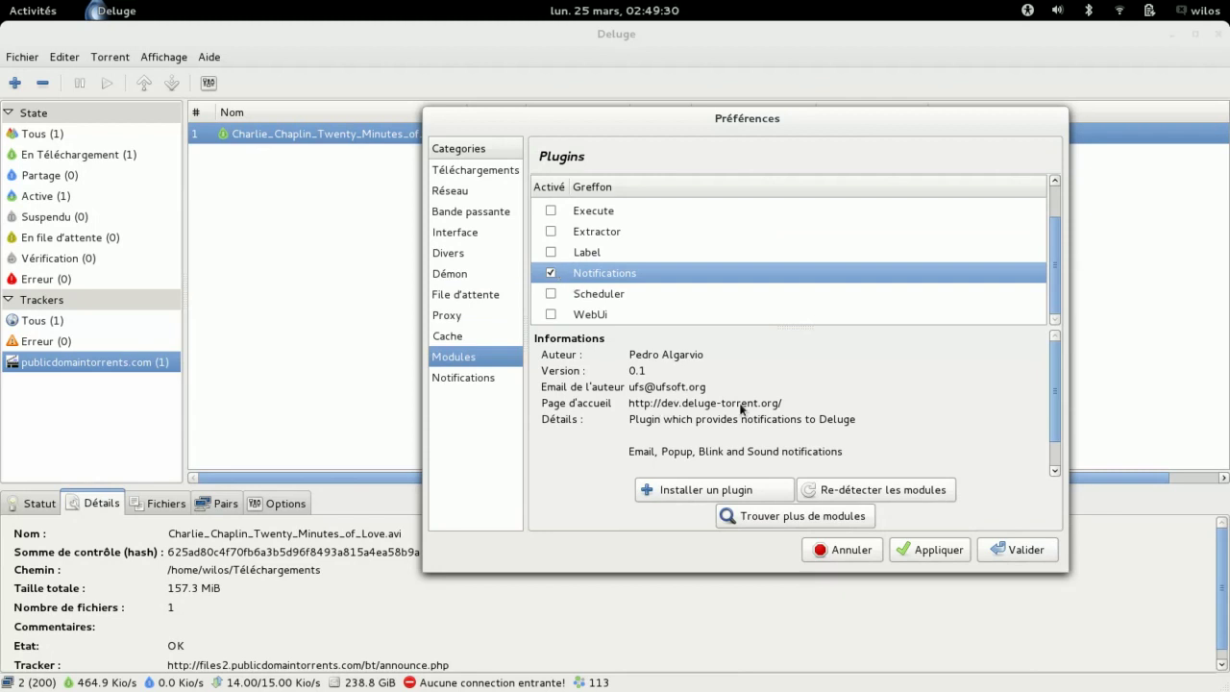
click(887, 498)
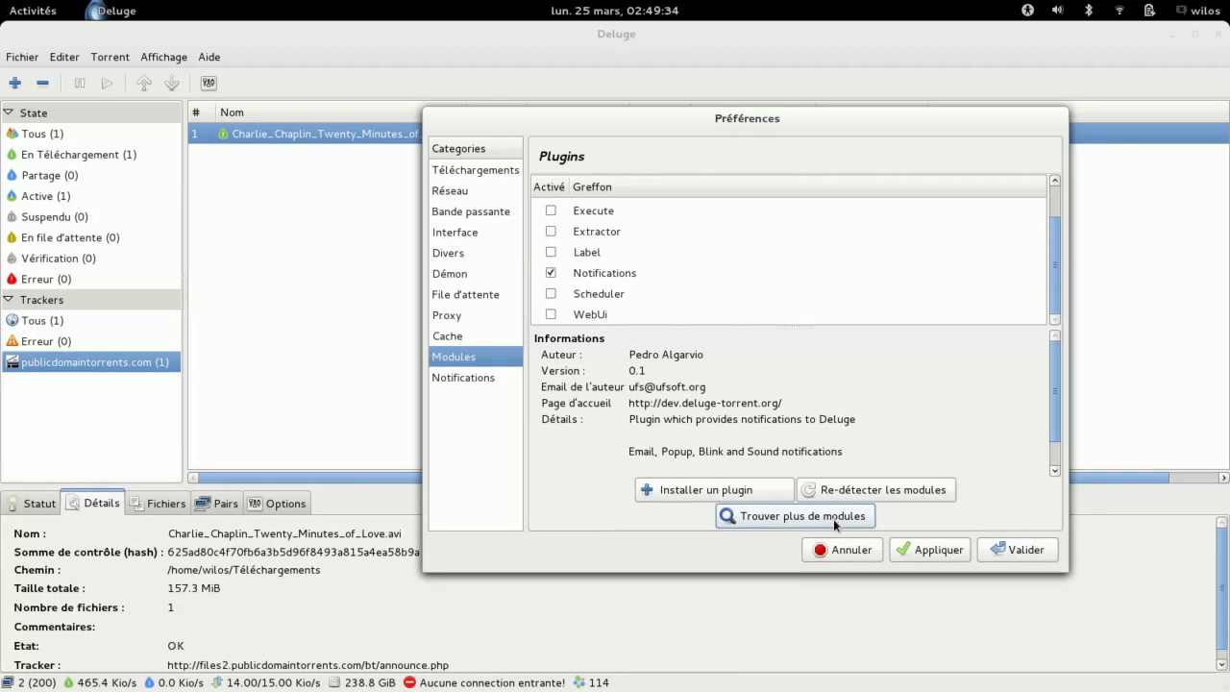
Look up more plugins on the Deluge wiki in Iceweasel, skim the Plugins page to its end, and close the browser.
click(768, 519)
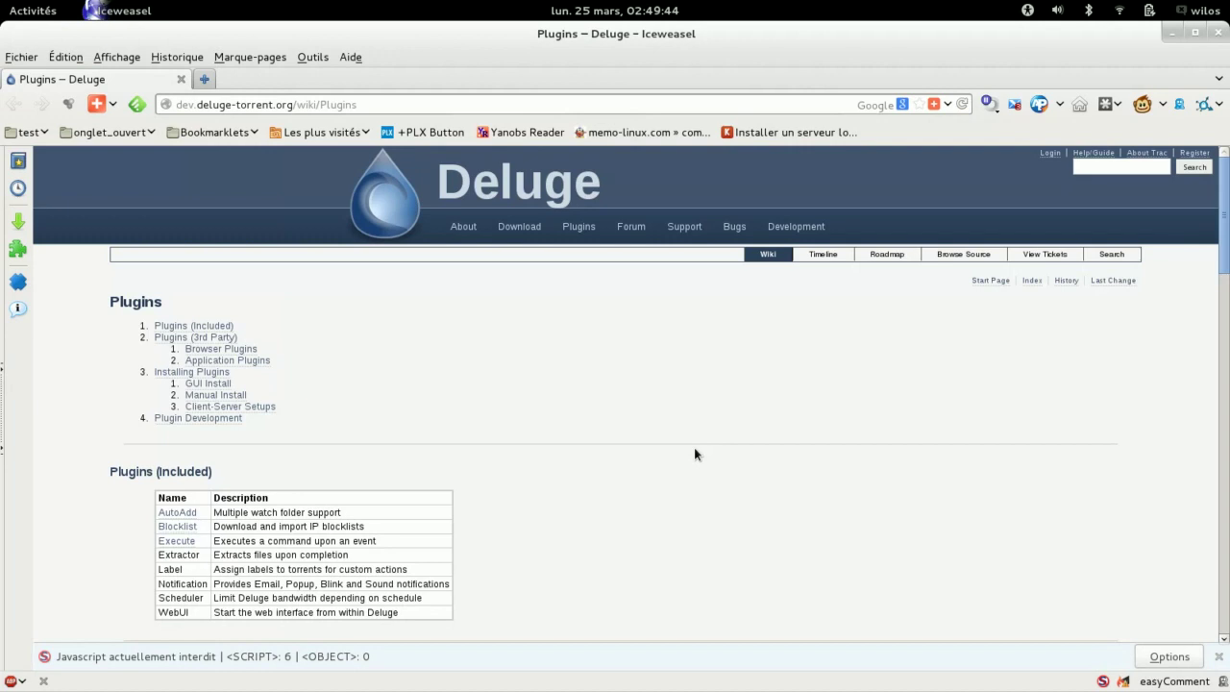
drag(1227, 227, 1216, 656)
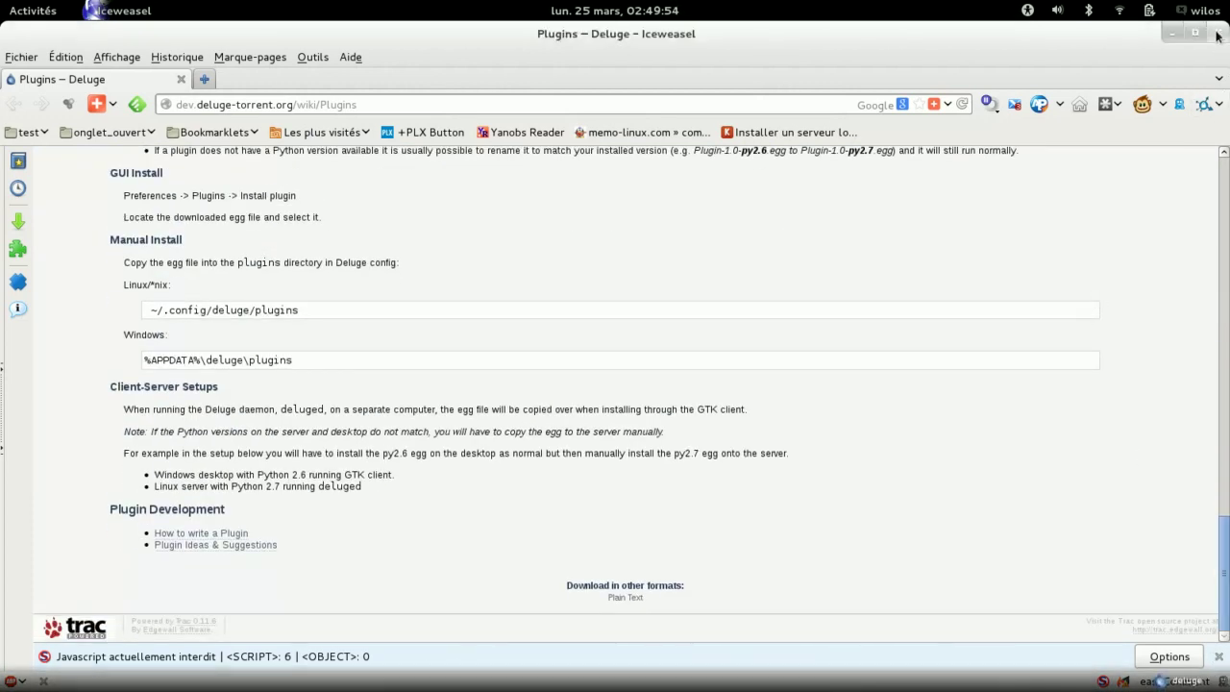
key(Home)
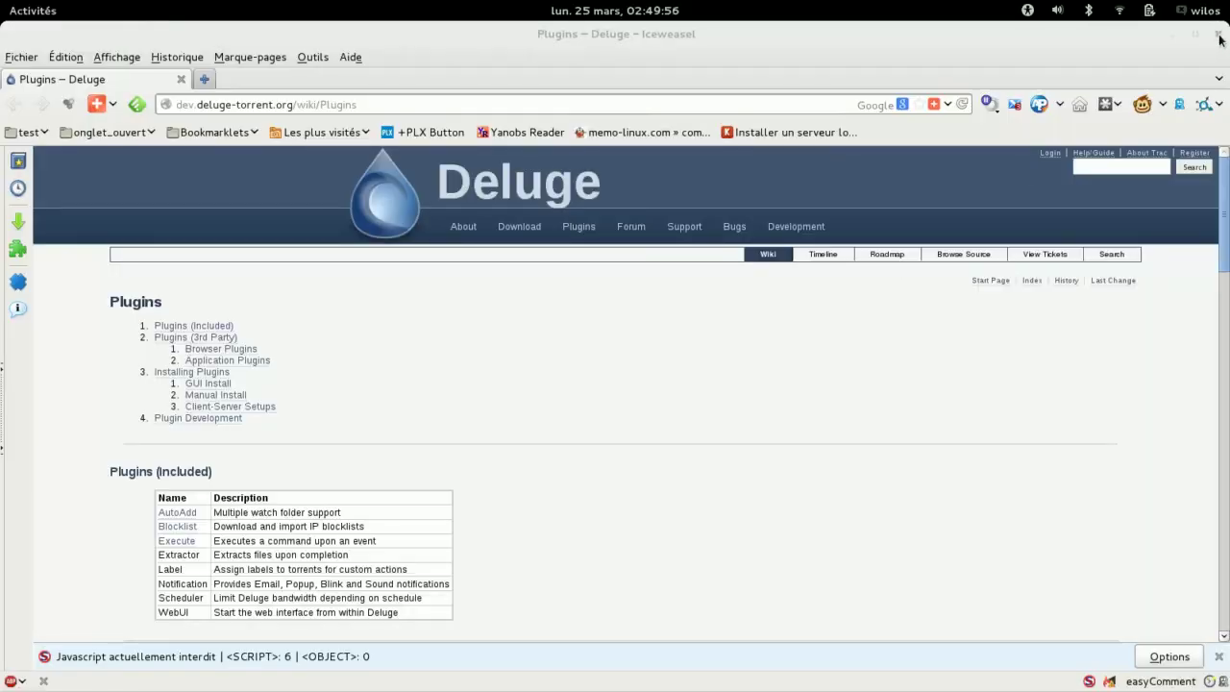
click(1219, 37)
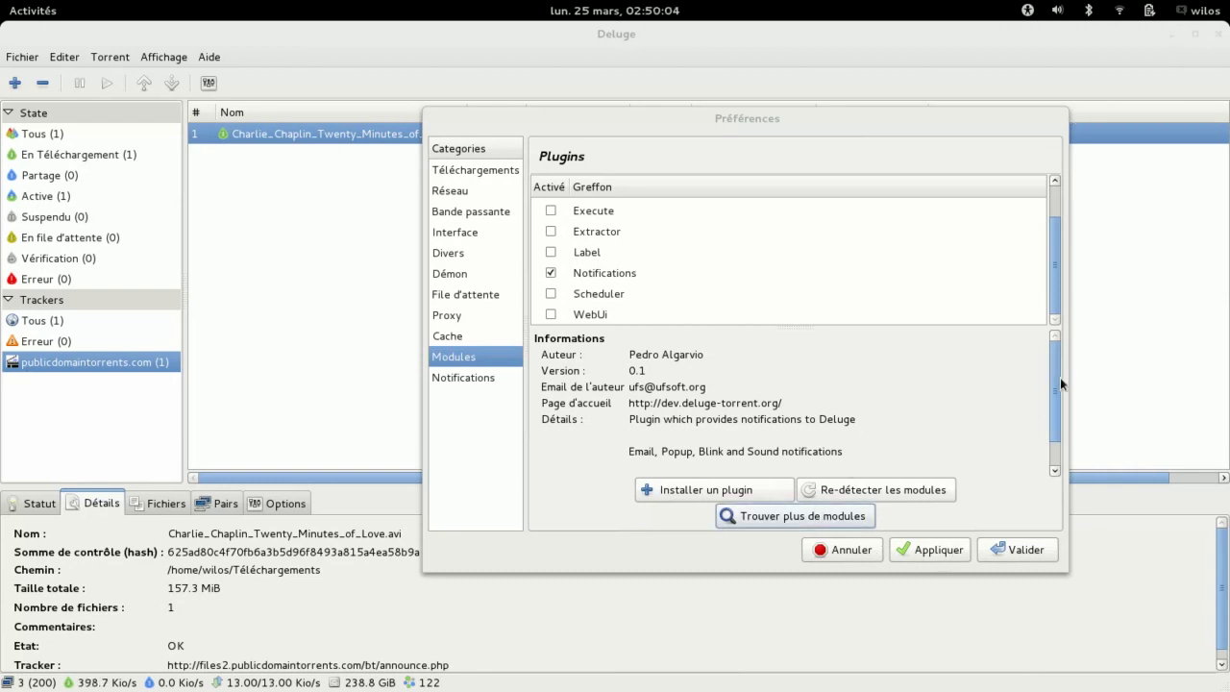
Review the Notifications plugin's description, parameters and event subscriptions, and close the preferences without applying changes.
drag(1060, 378, 1050, 394)
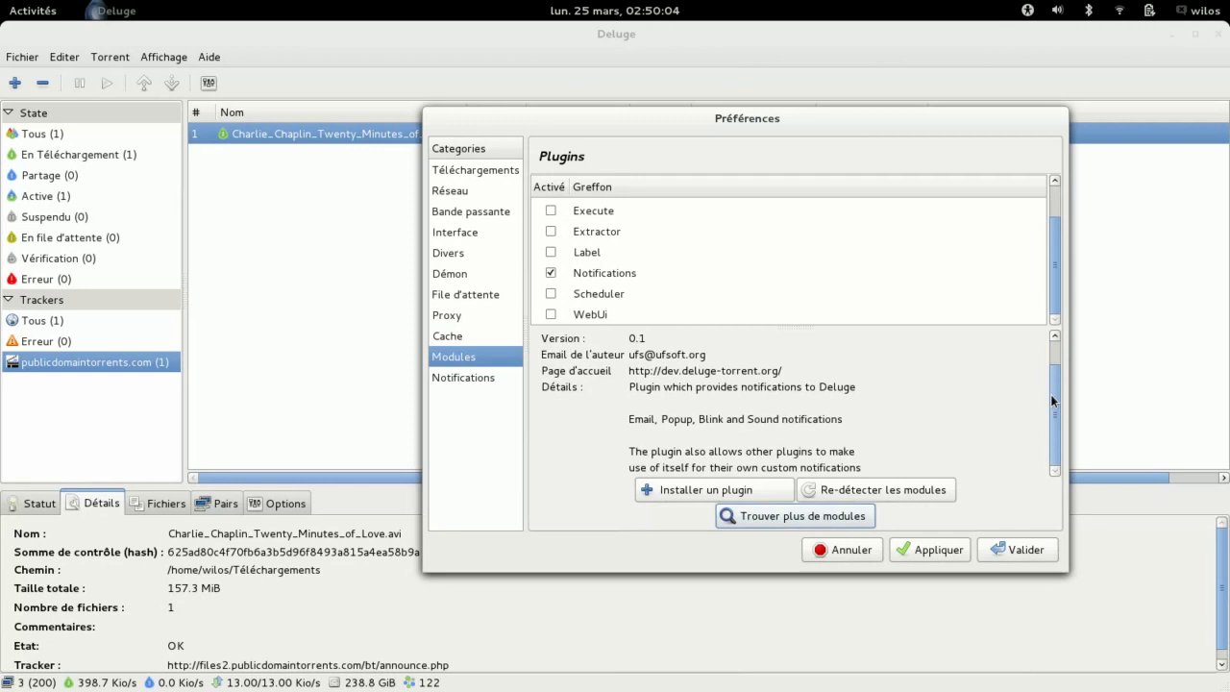
click(472, 376)
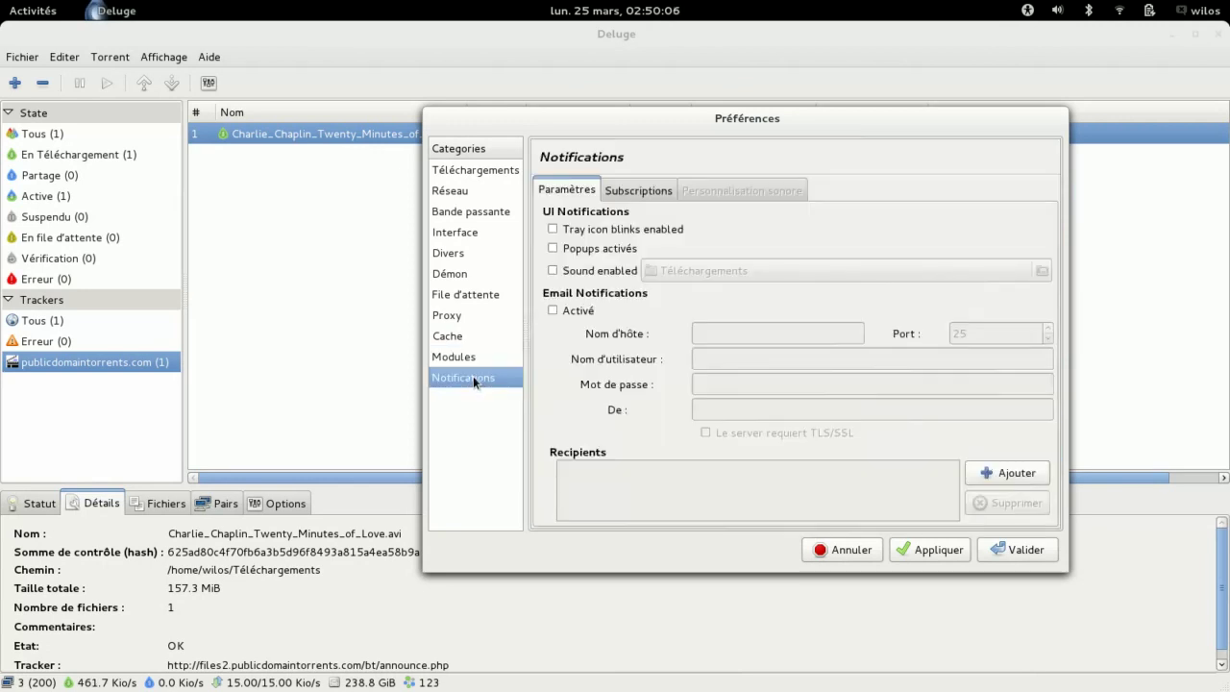
click(645, 193)
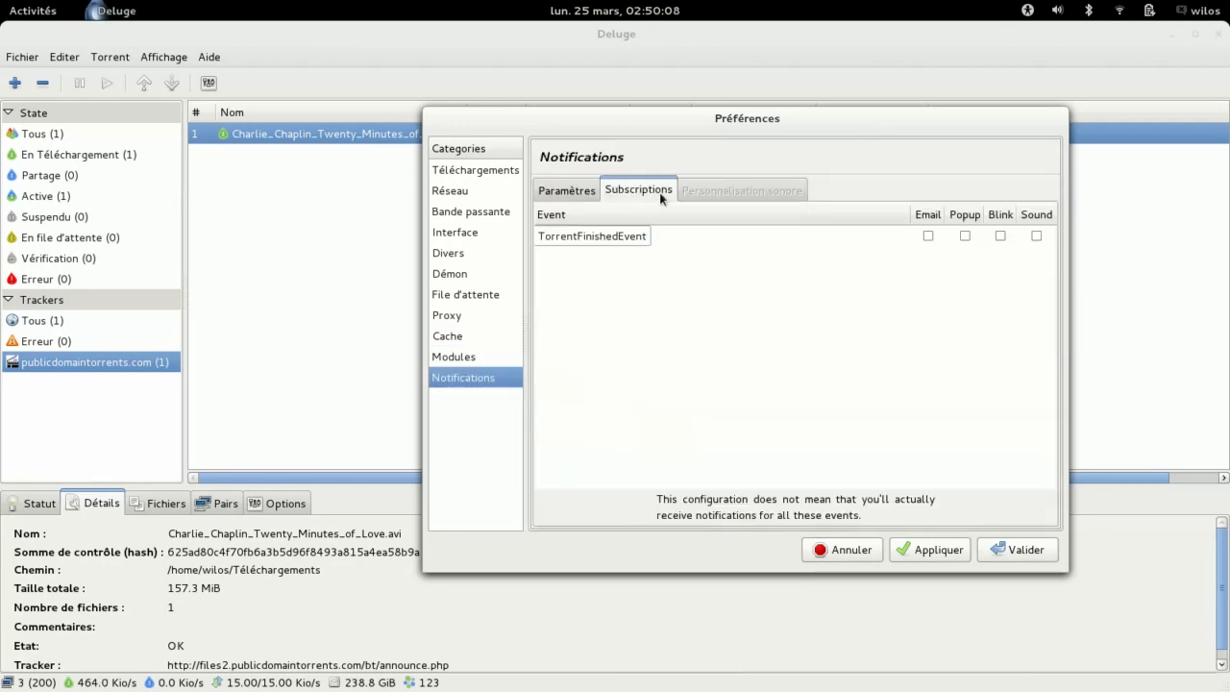
click(571, 199)
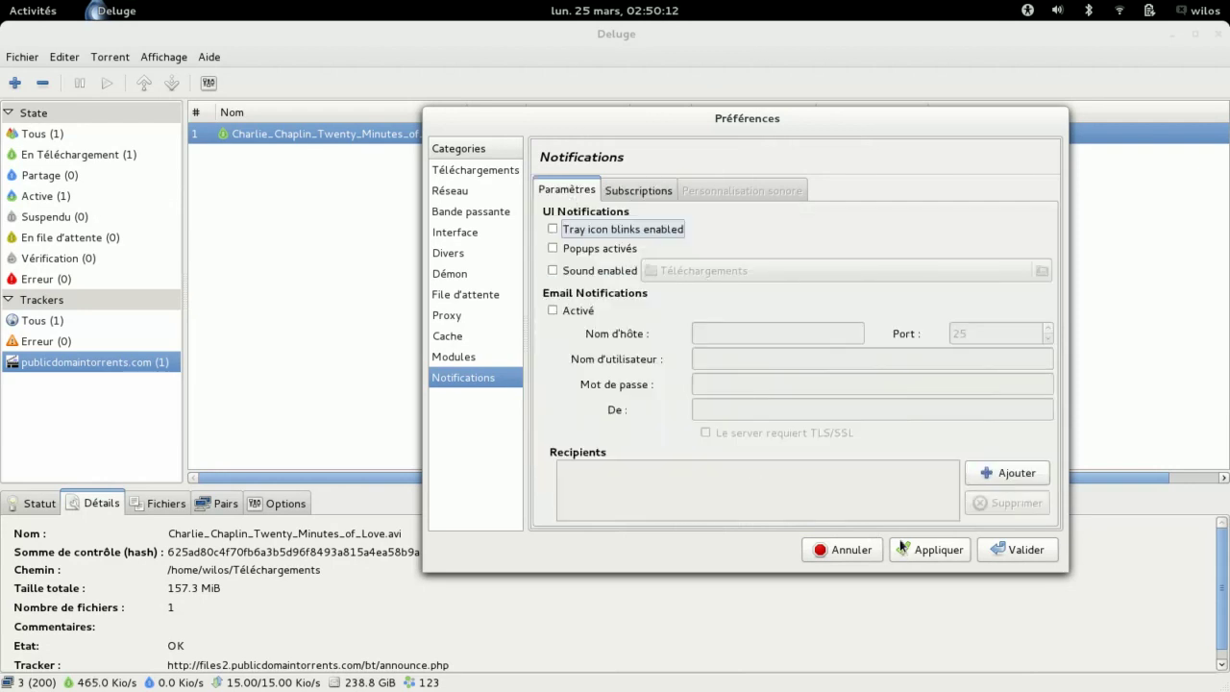
click(869, 556)
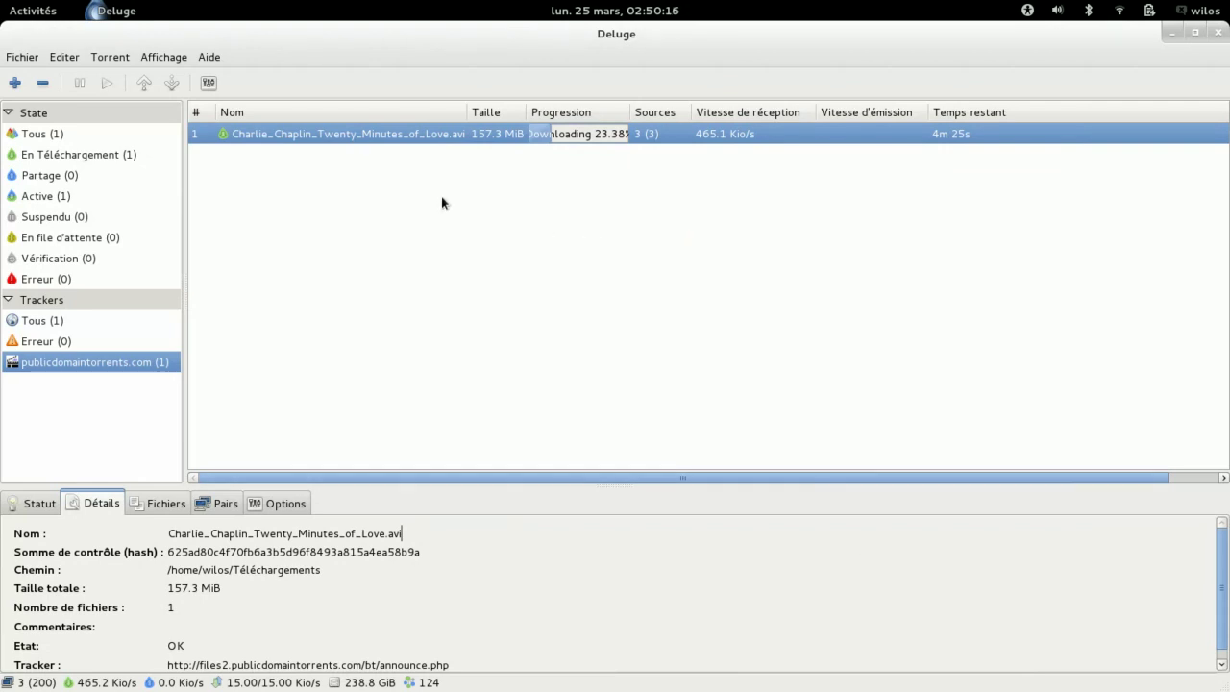
Pause the Charlie_Chaplin_Twenty_Minutes_of_Love.avi torrent and look over the commands available for it.
right_click(375, 142)
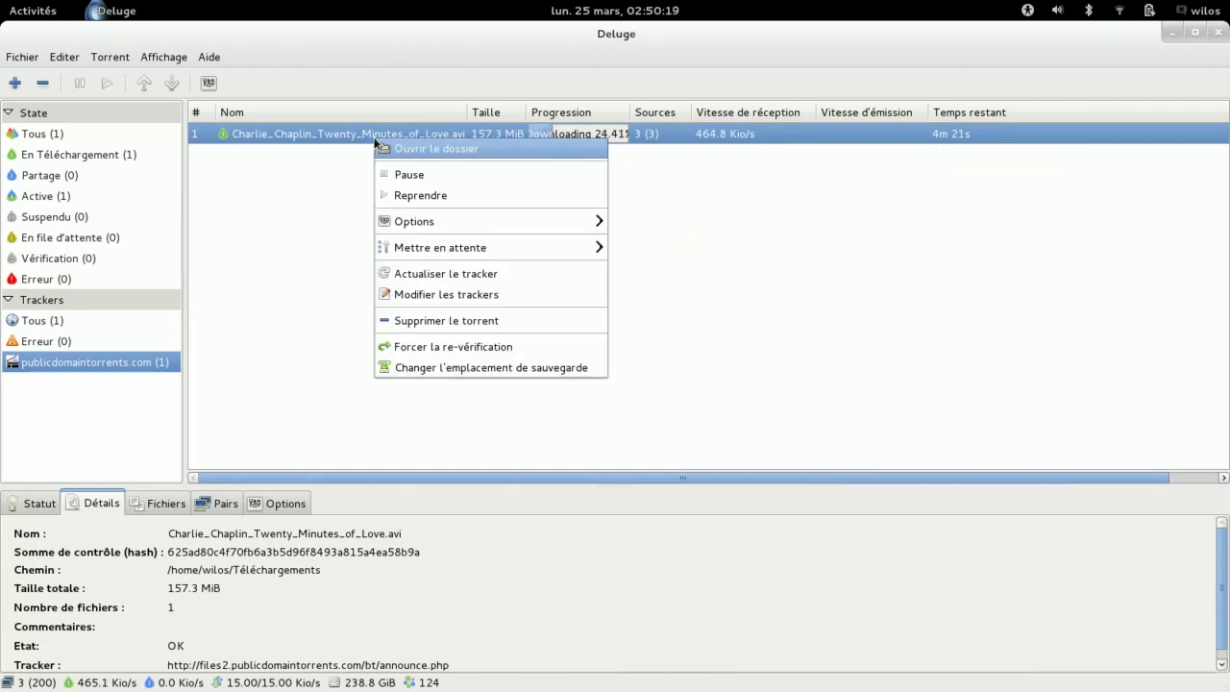
click(414, 177)
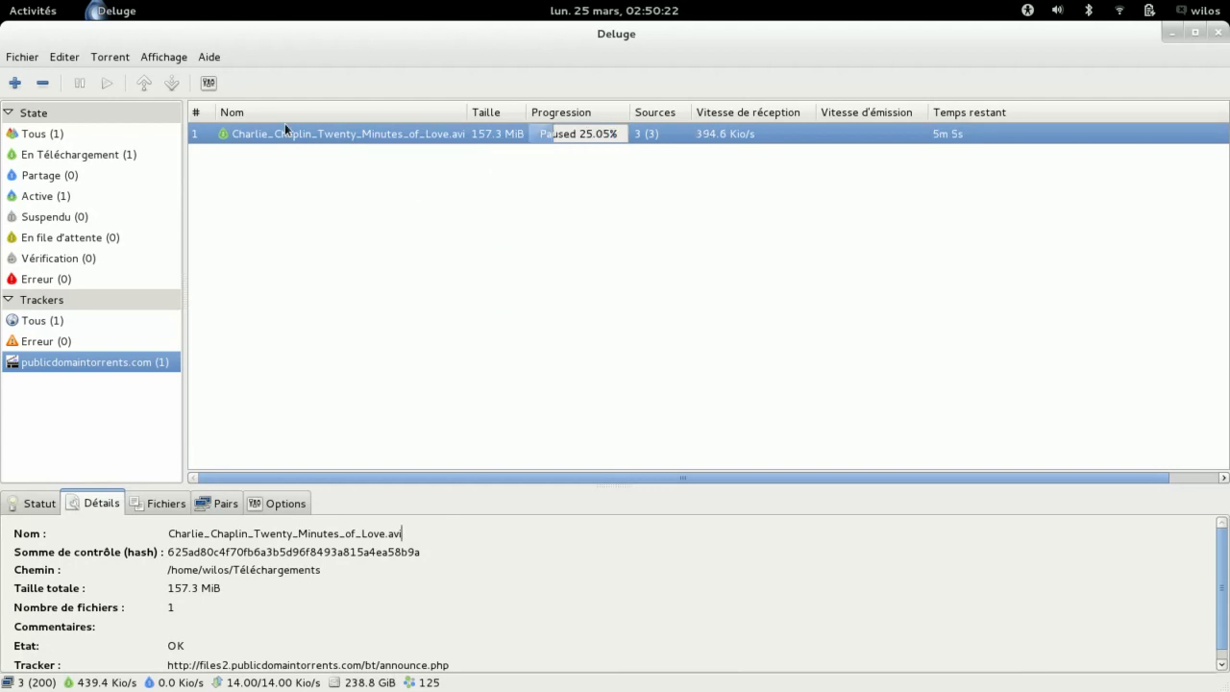
click(108, 58)
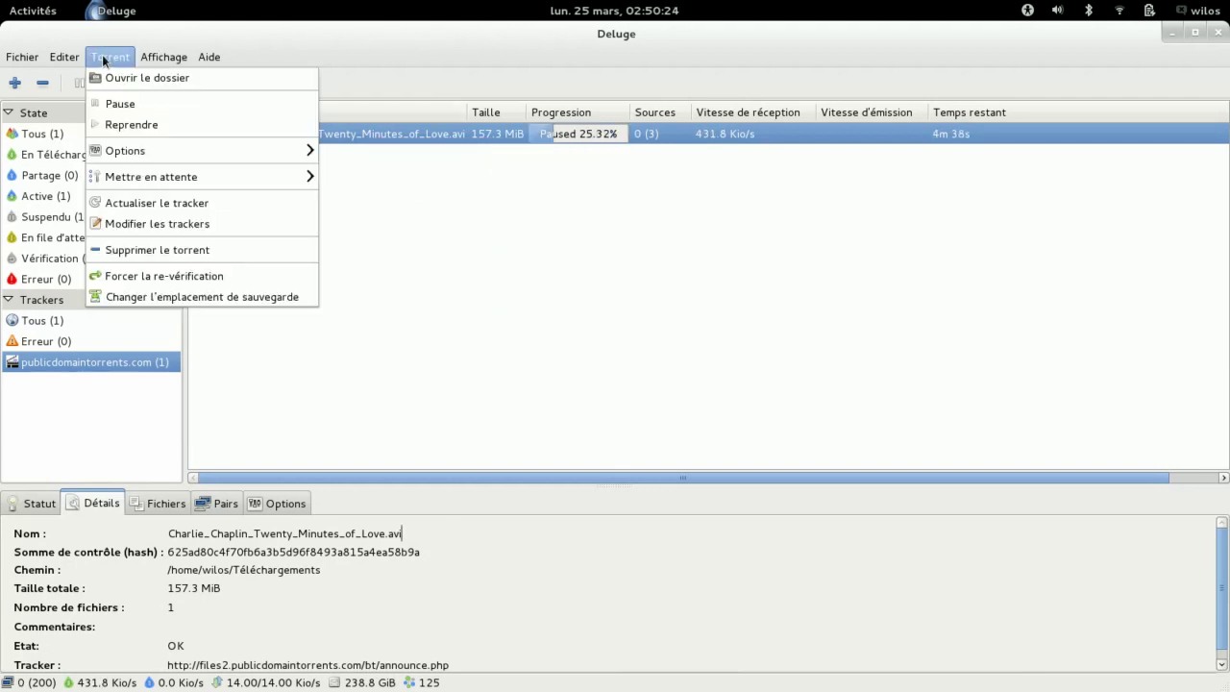
mouse_move(140, 154)
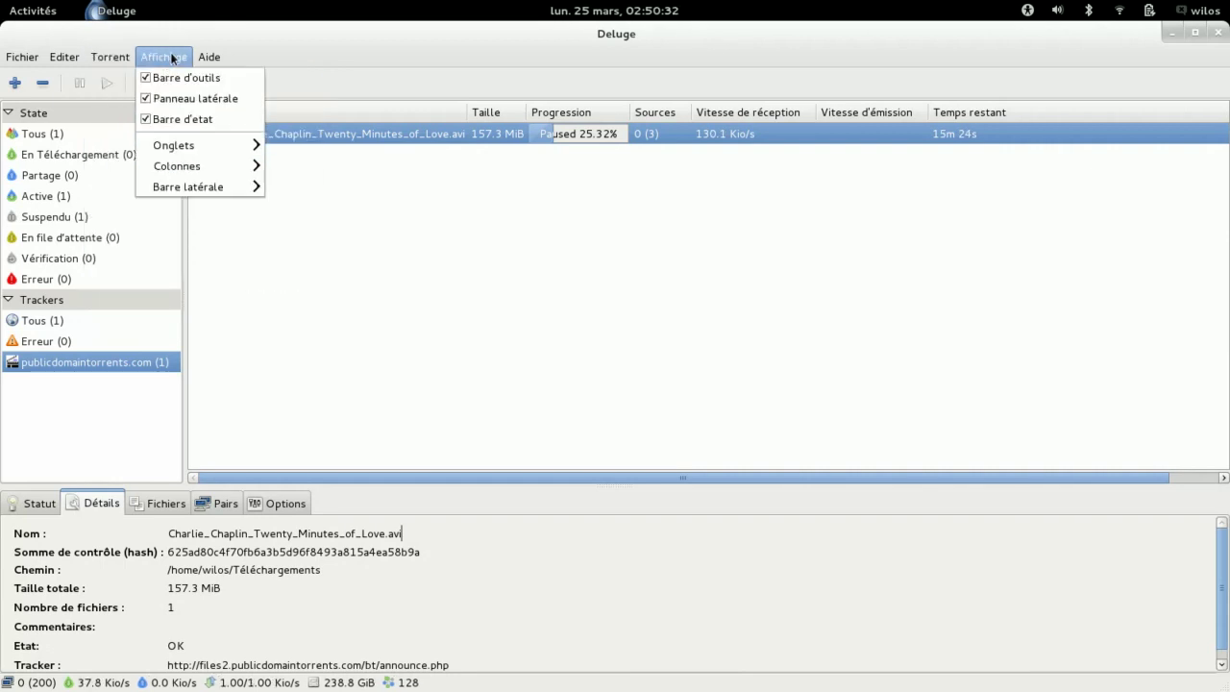
View the program's About information and licence text, close both, and minimize the main window.
mouse_move(207, 57)
click(227, 145)
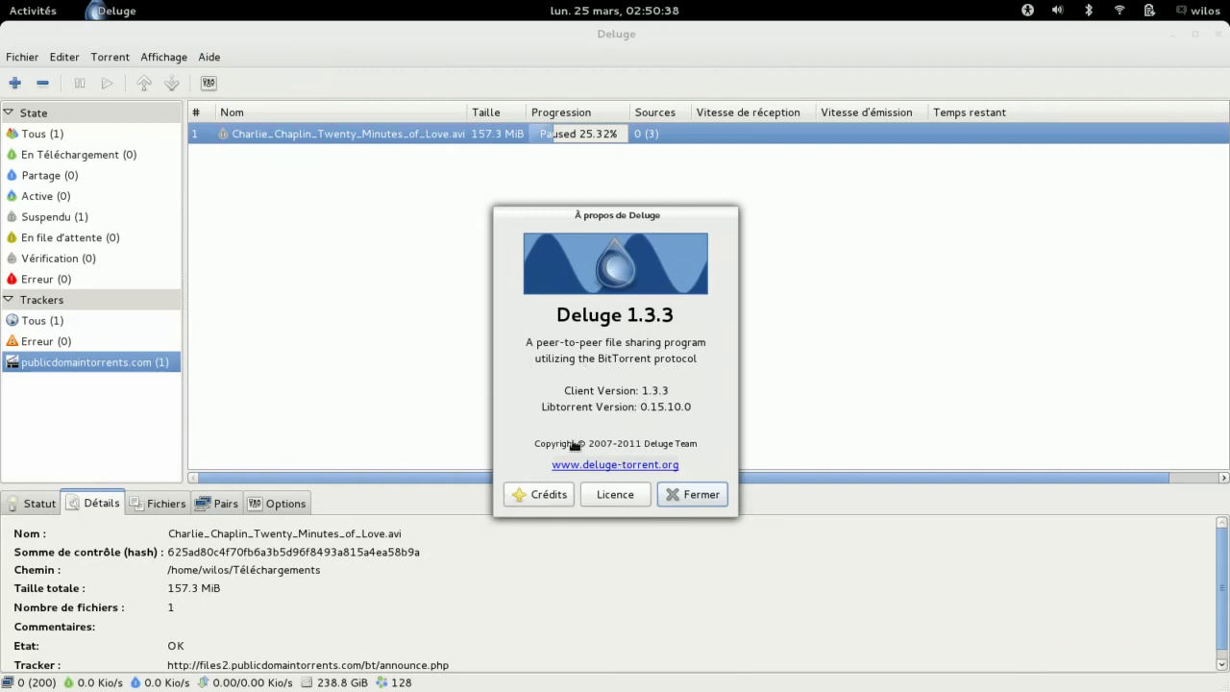
click(631, 494)
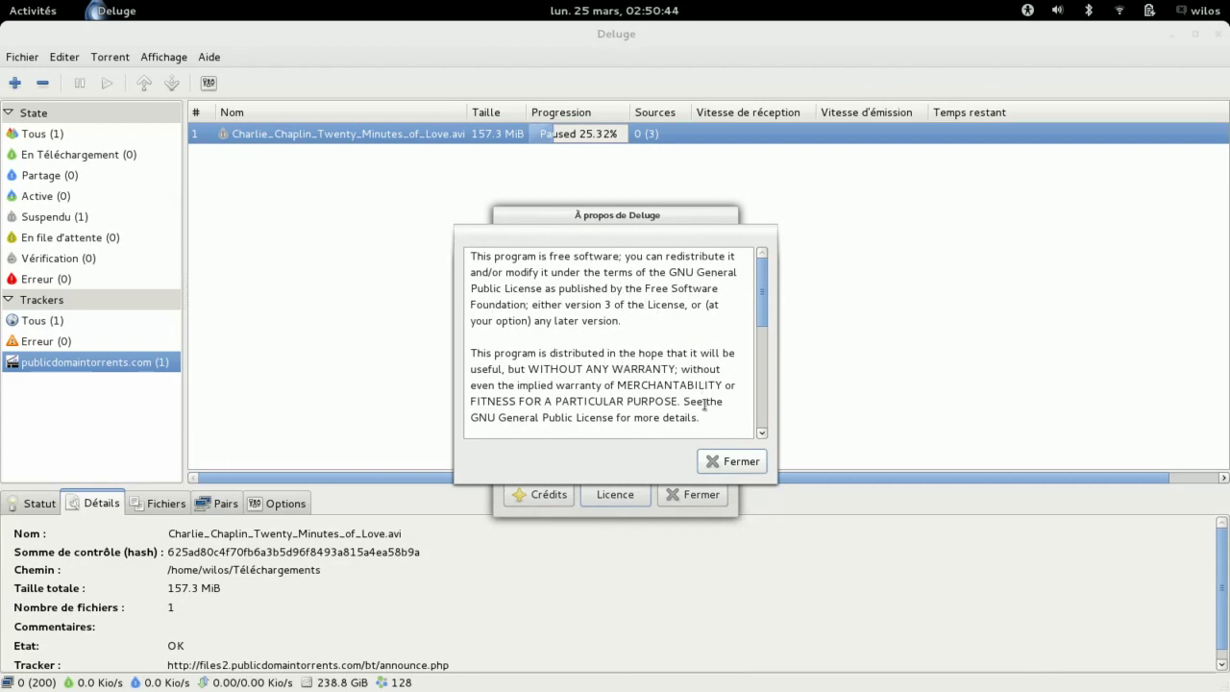
click(748, 465)
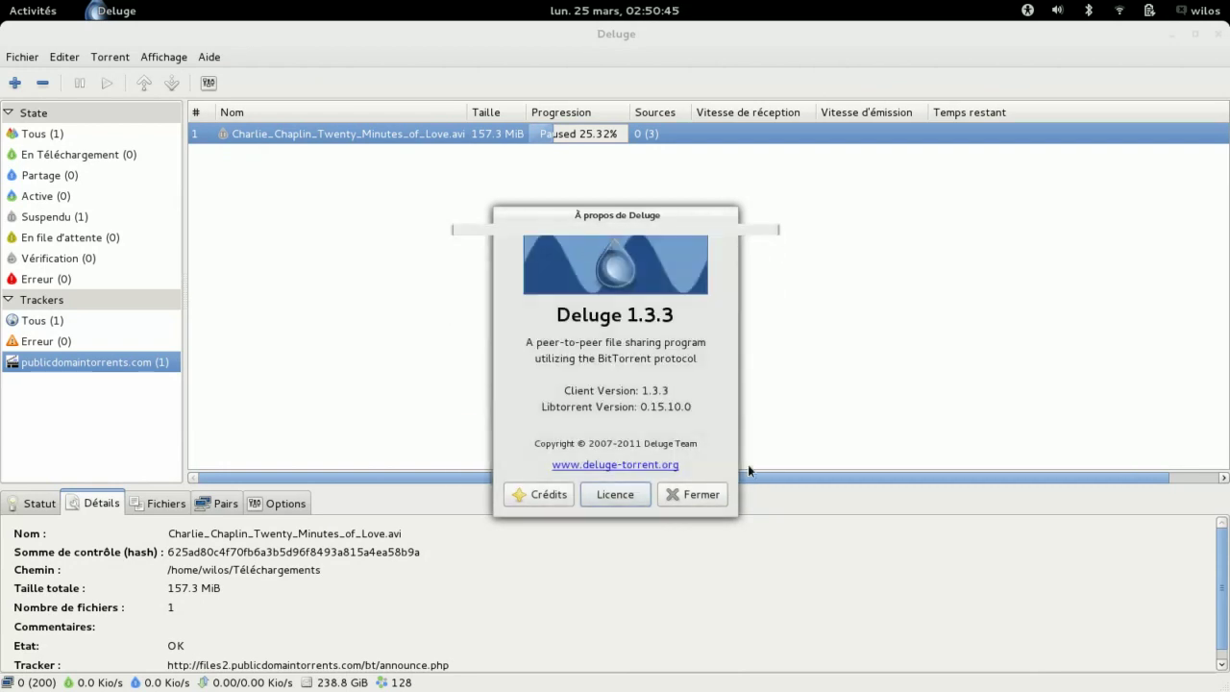
click(713, 502)
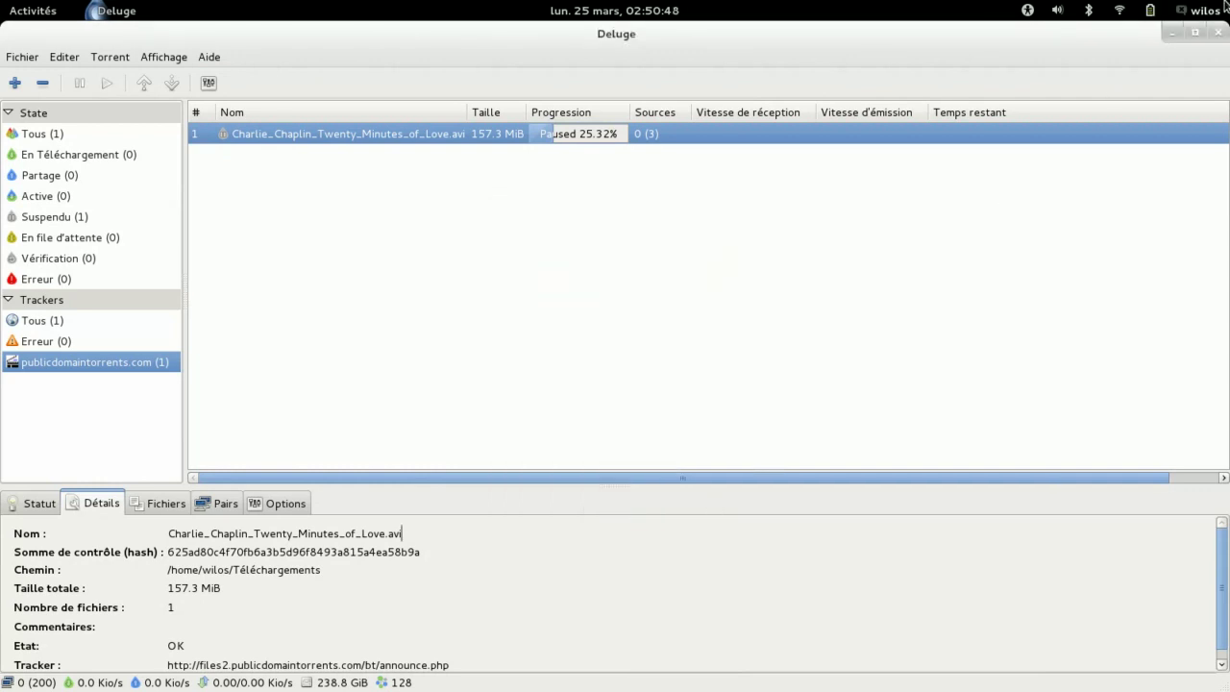
click(1173, 34)
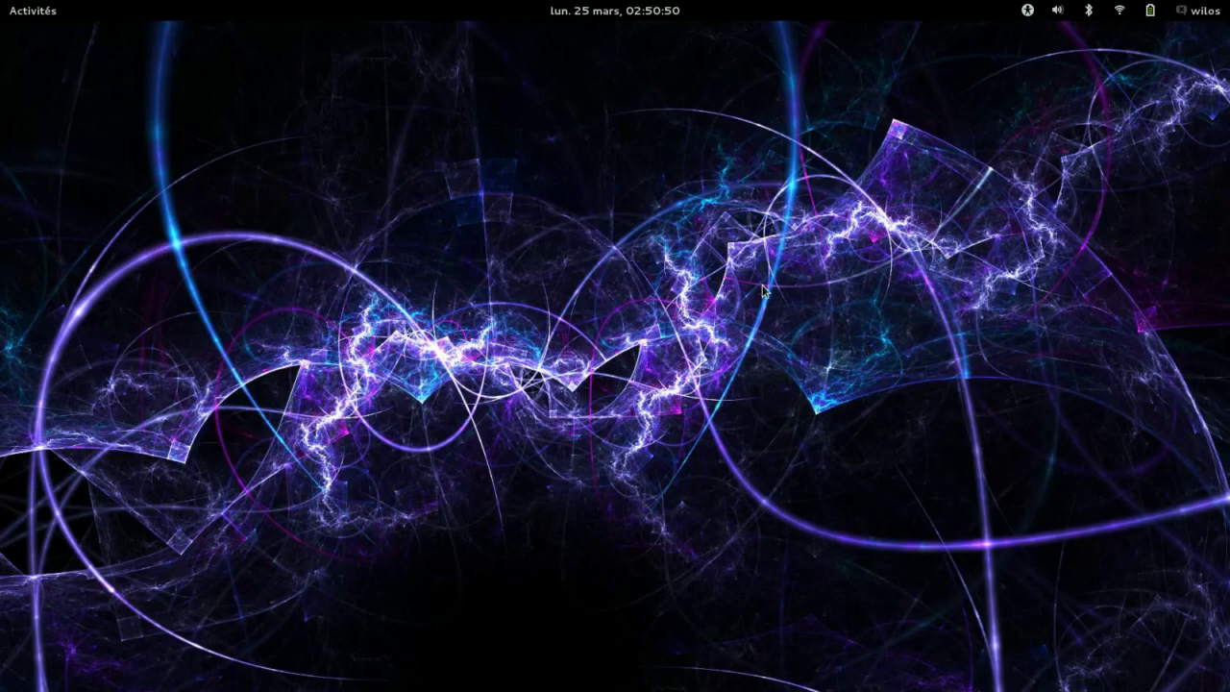